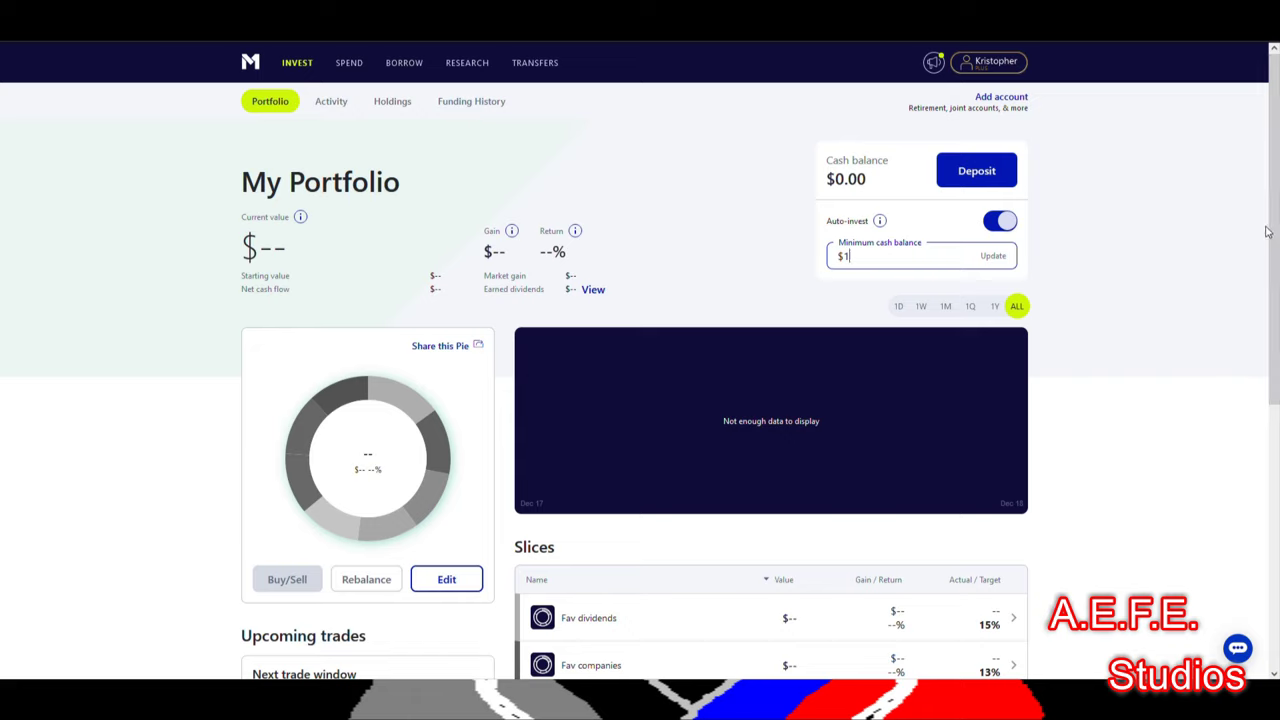
Examine the portfolio's slices and their target percentages, including the holdings inside the Fav dividends pie.
left_click_drag(1270, 224, 1268, 420)
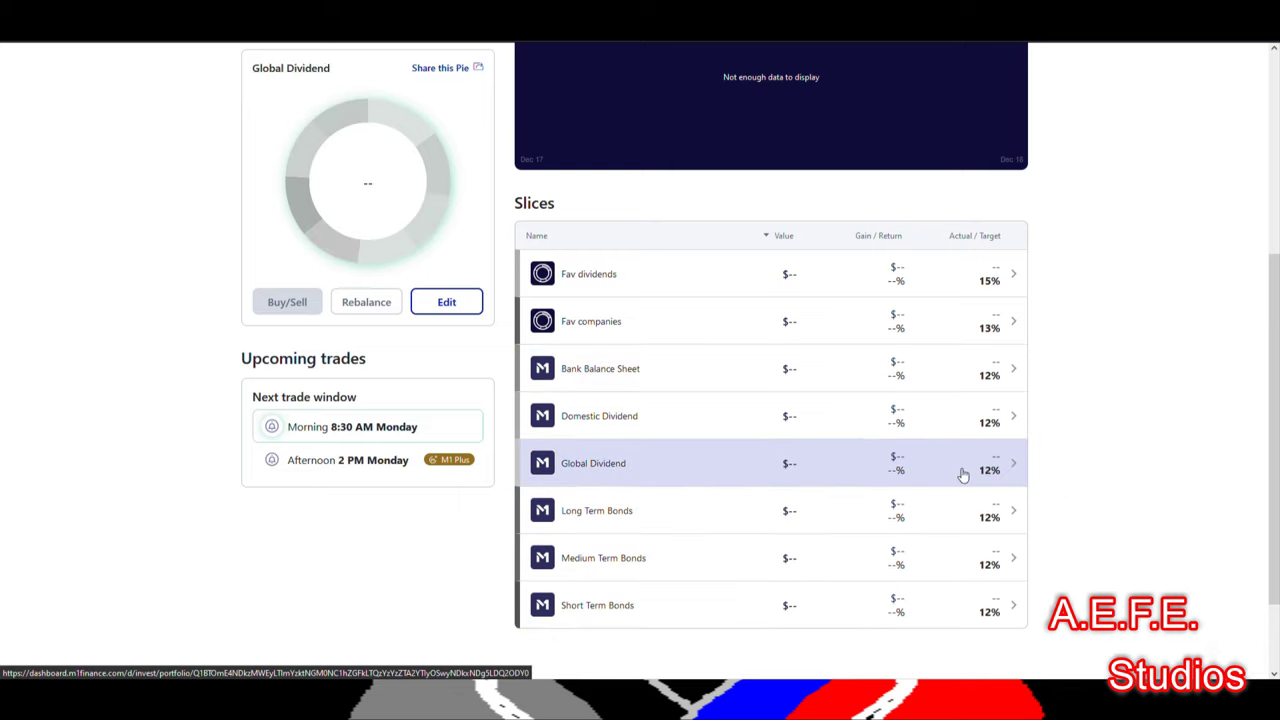
mouse_move(1268, 393)
left_mouse_down()
mouse_move(1269, 352)
mouse_move(1273, 475)
mouse_move(1257, 374)
left_mouse_up()
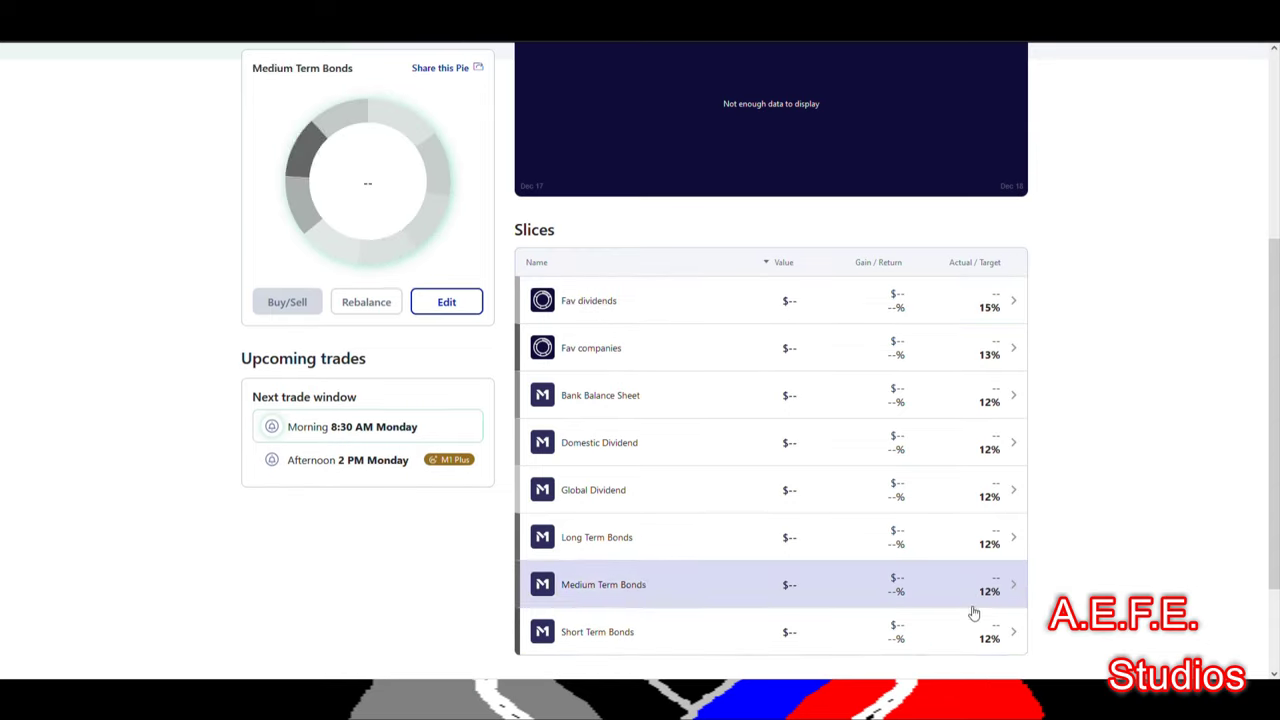
scroll(946, 318, "up", 3)
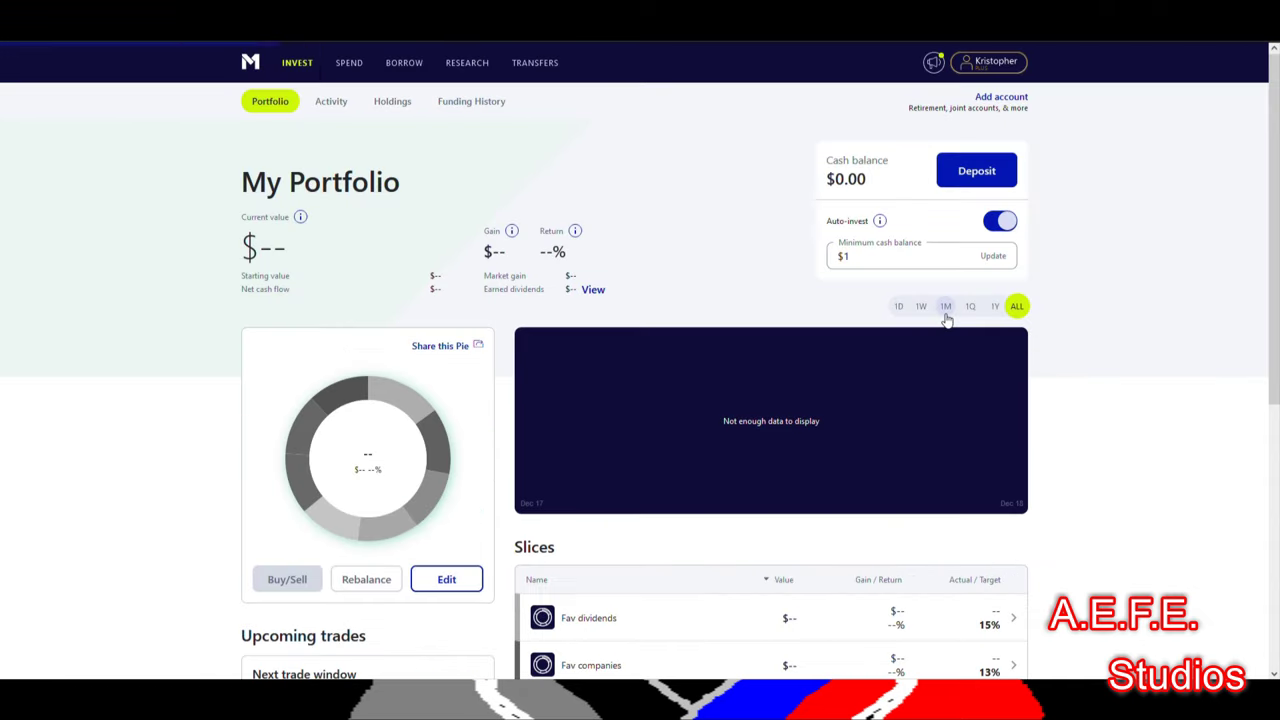
scroll(1271, 347, "down", 2)
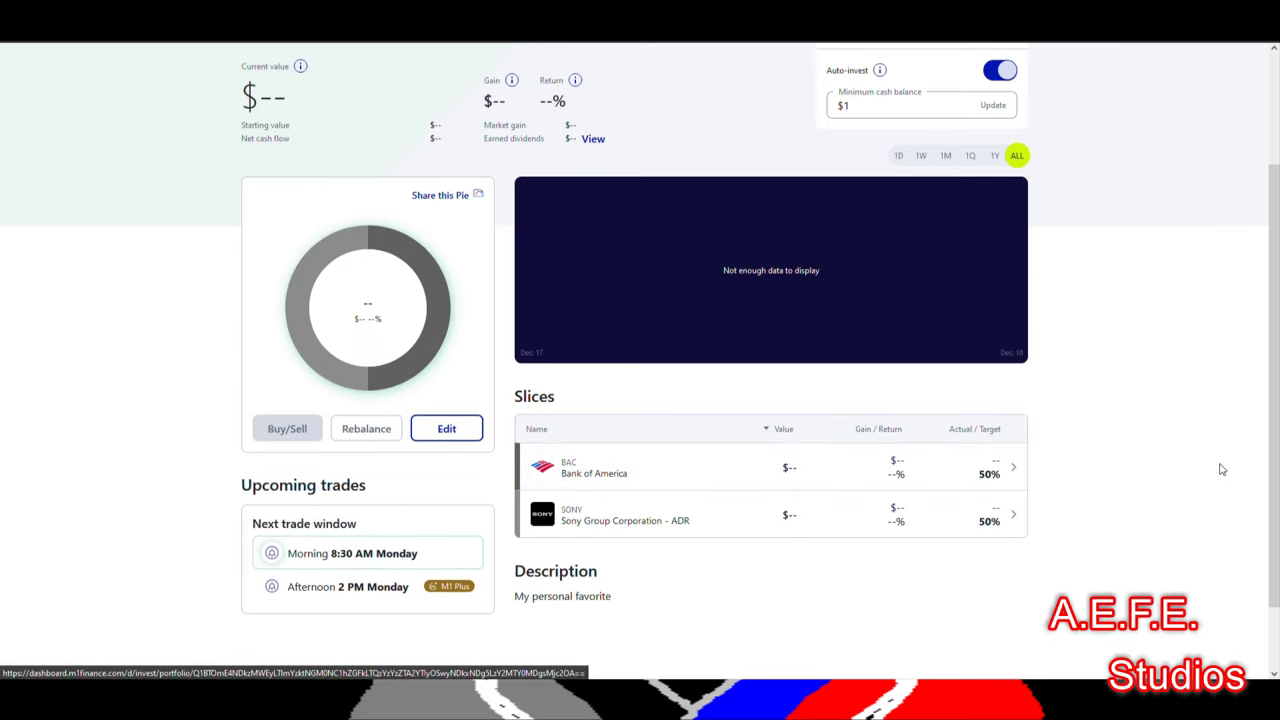
left_click_drag(1274, 476, 1277, 340)
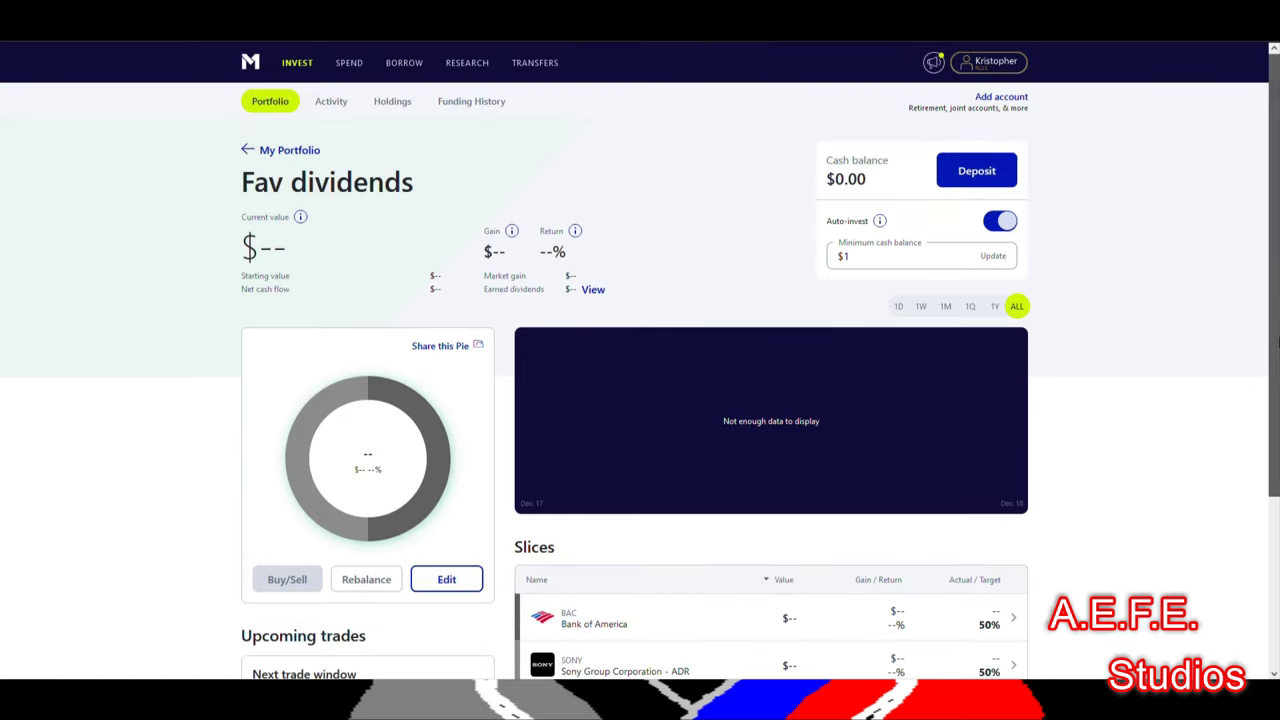
left_click(296, 150)
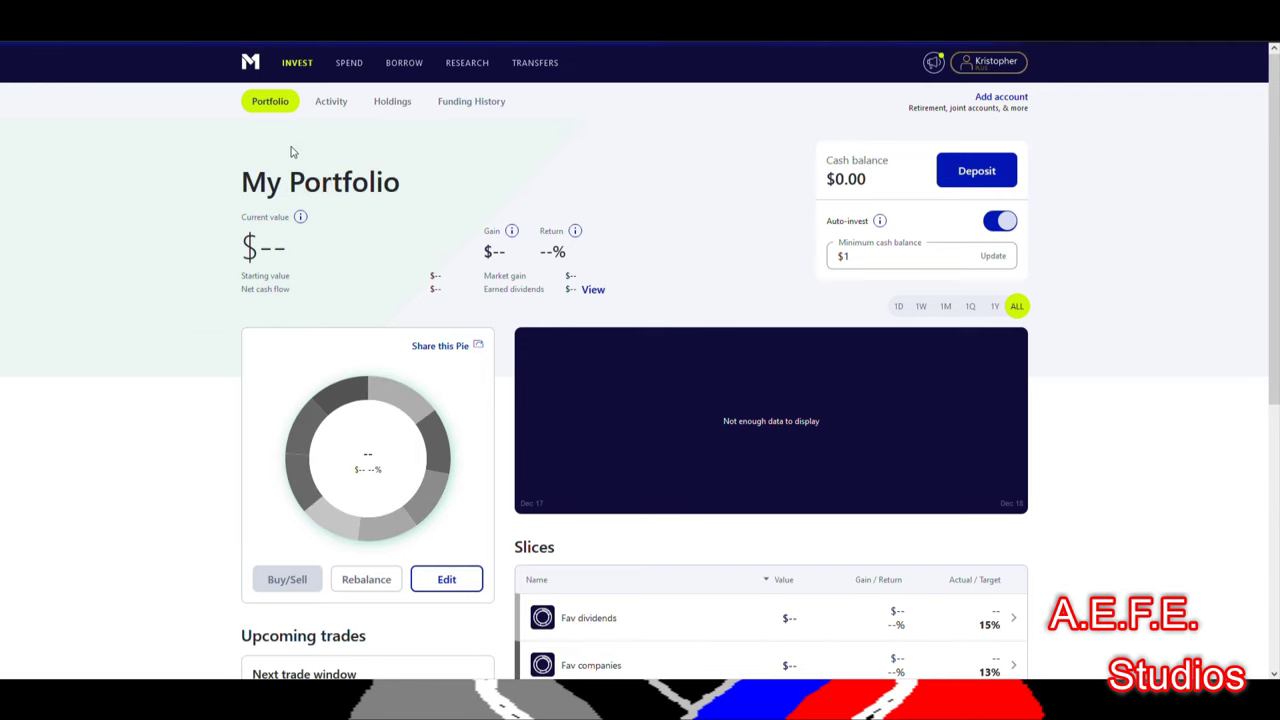
scroll(1000, 410, "down", 5)
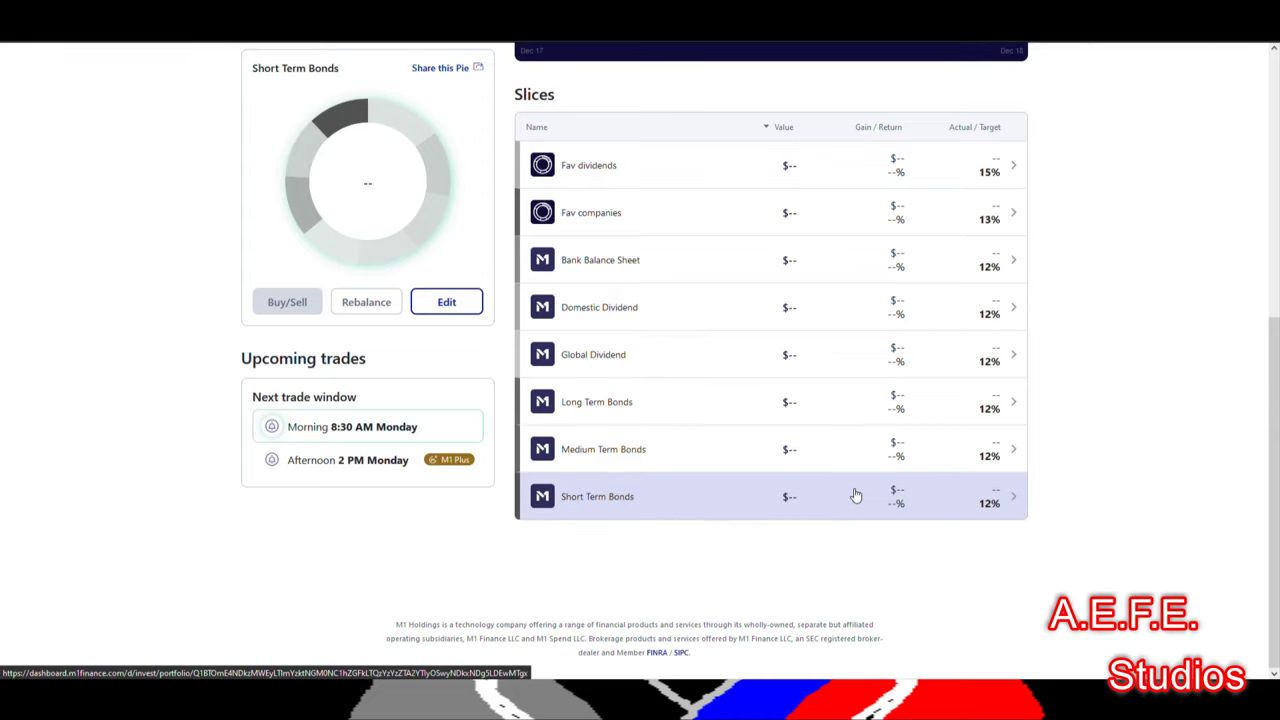
scroll(855, 495, "up", 5)
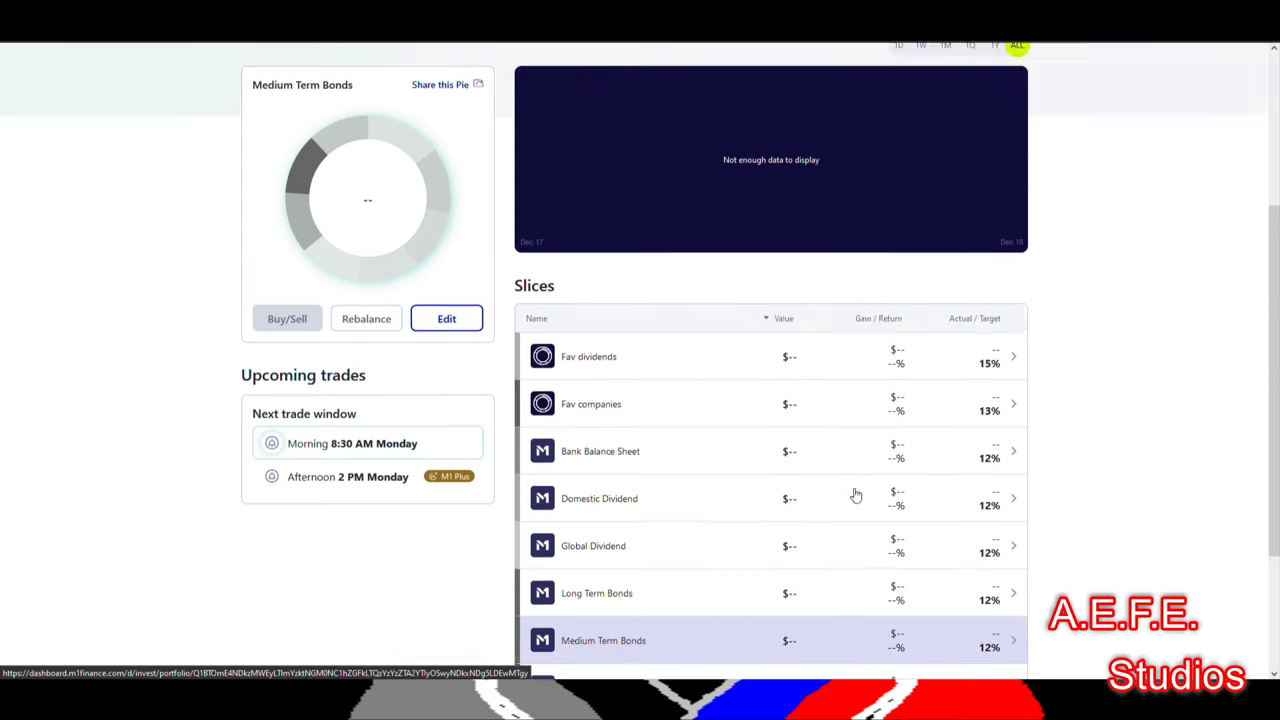
scroll(853, 494, "down", 5)
scroll(853, 494, "up", 5)
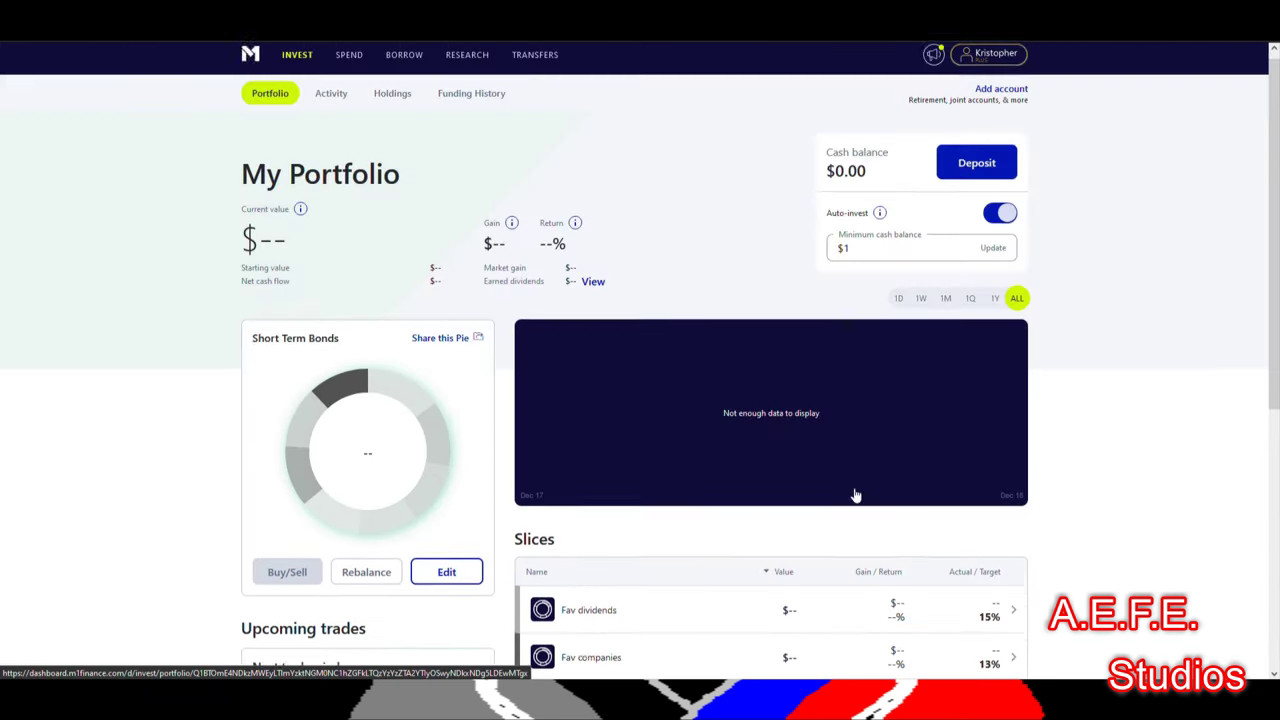
Try target percentages of 16 for Fav dividends and 11 for Bank Balance Sheet in the portfolio pie, and exit without saving.
scroll(855, 495, "down", 5)
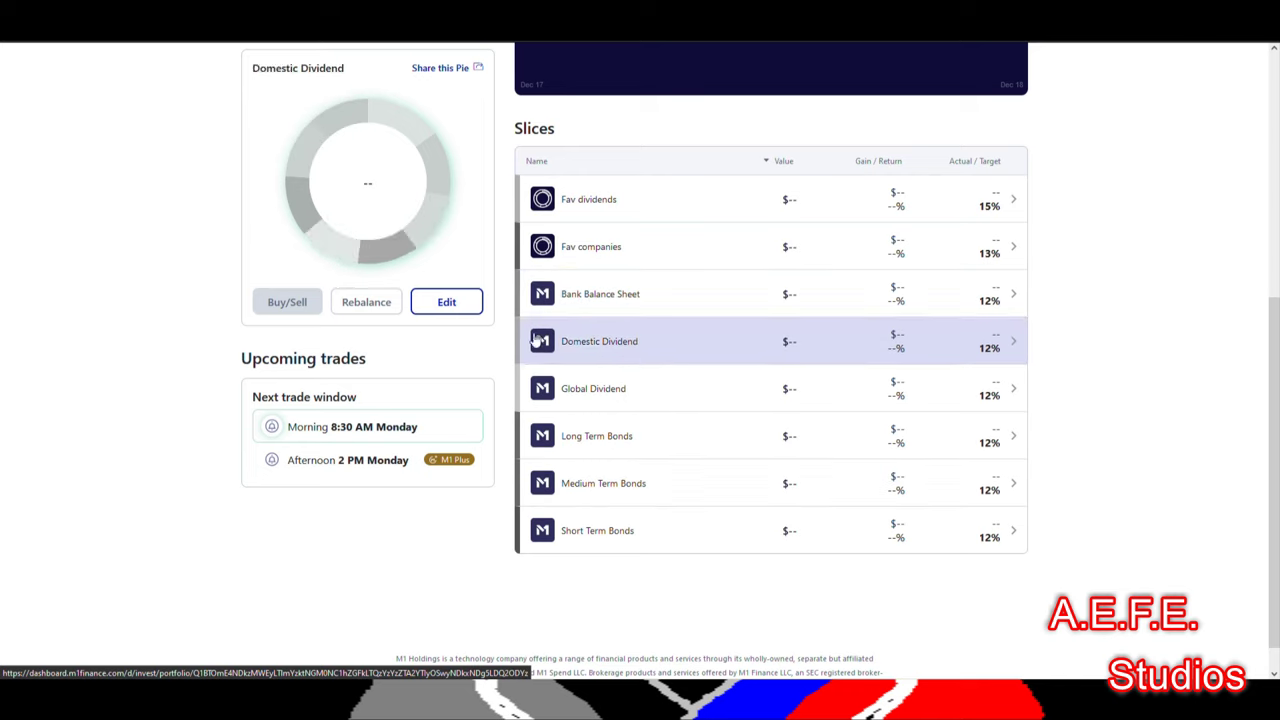
left_click(480, 308)
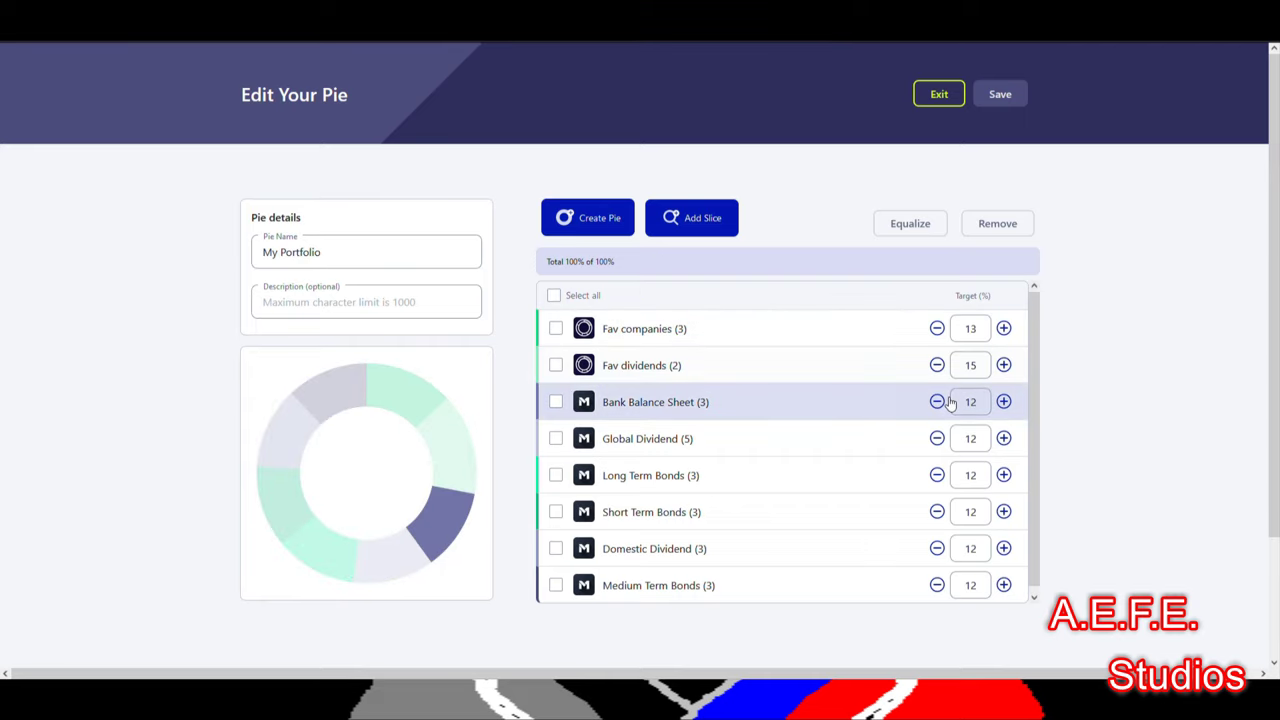
left_click(1004, 365)
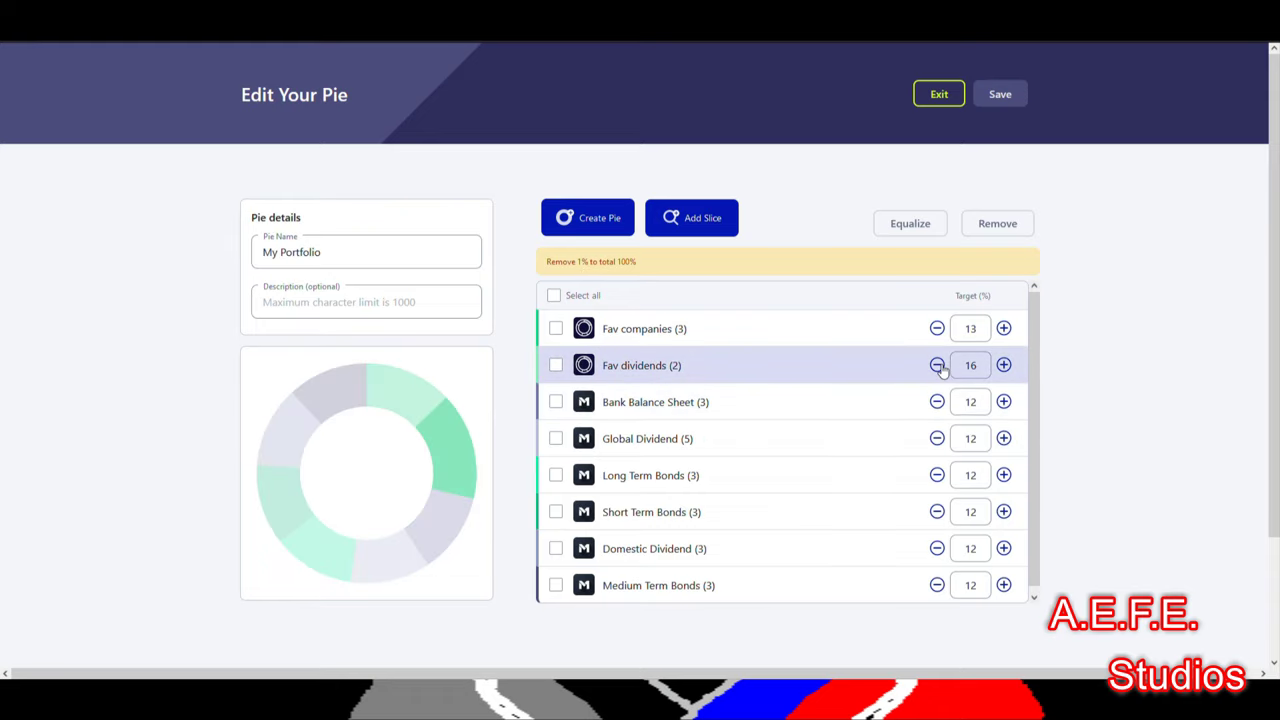
left_click(937, 401)
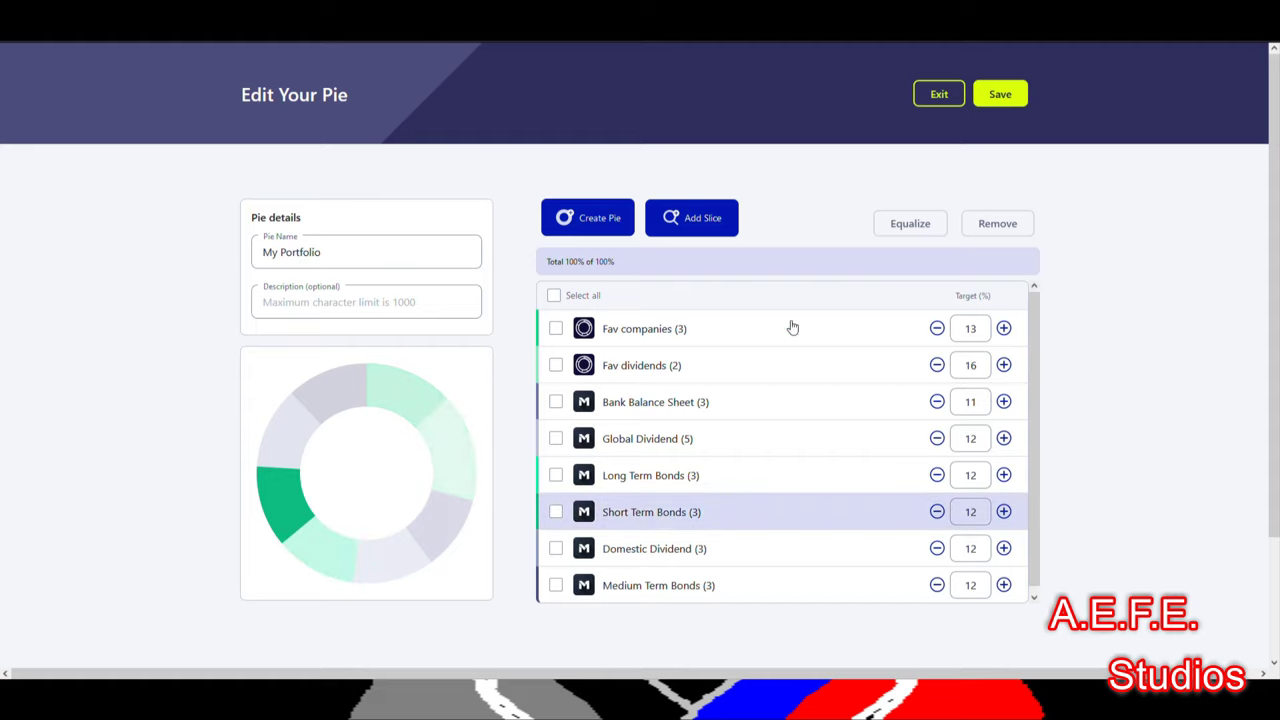
left_click(936, 98)
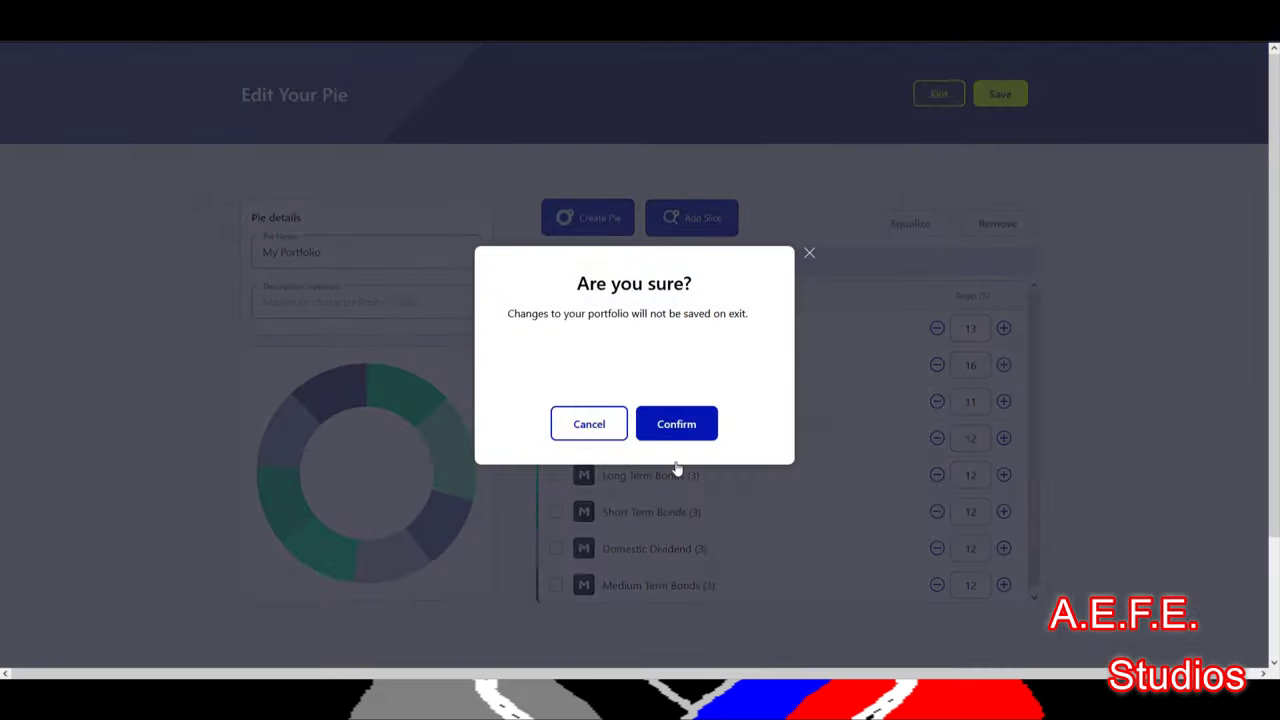
left_click(665, 426)
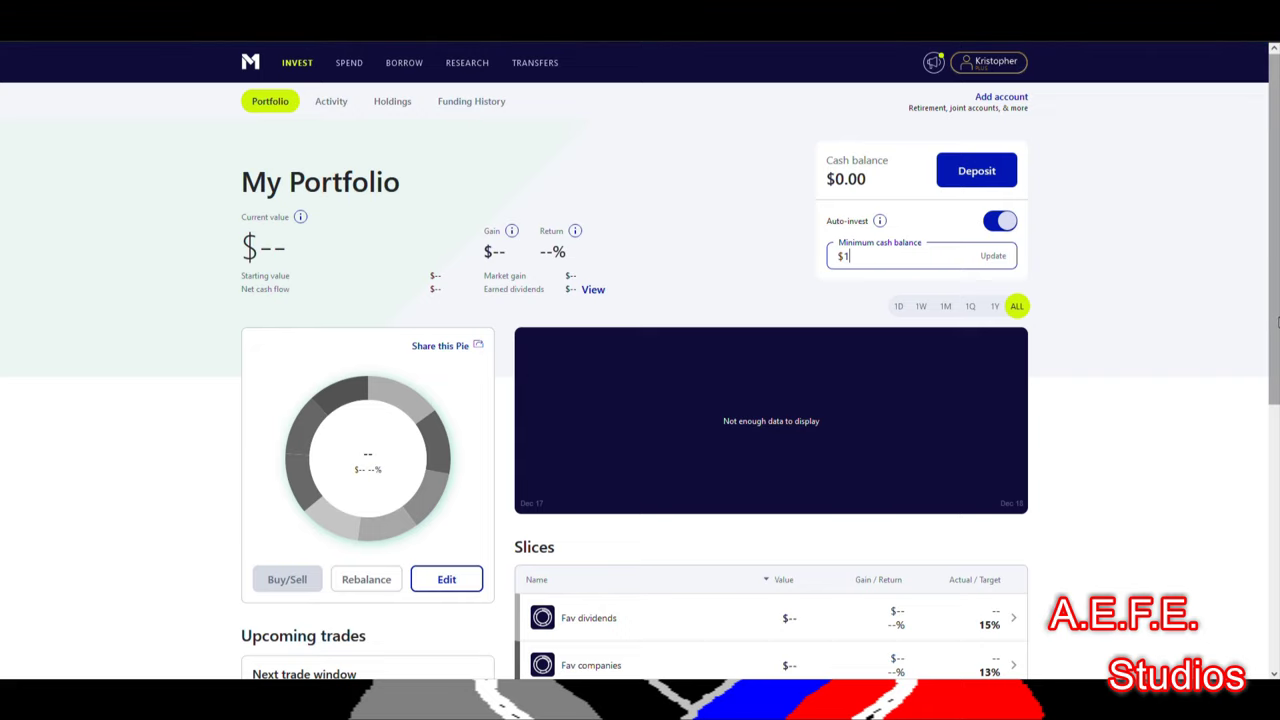
Create a new pie inside the portfolio pie with the name "test" and the description "test".
scroll(1277, 332, "down", 3)
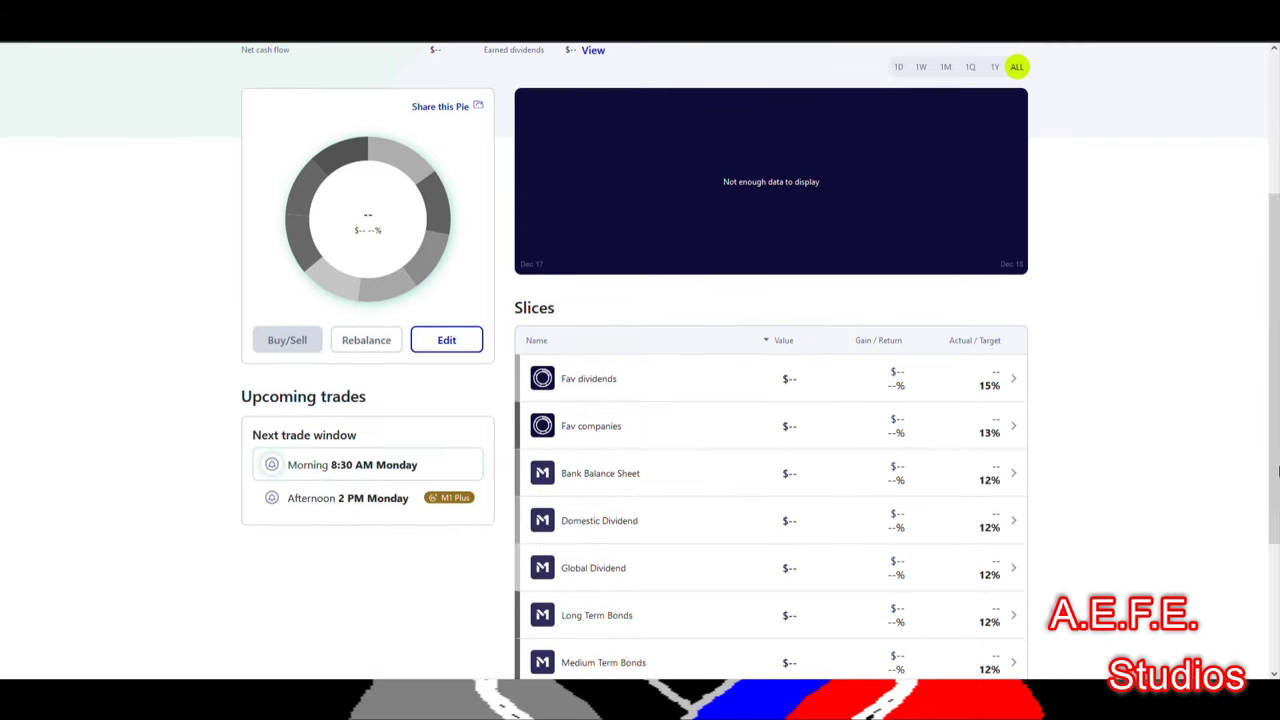
left_click(462, 340)
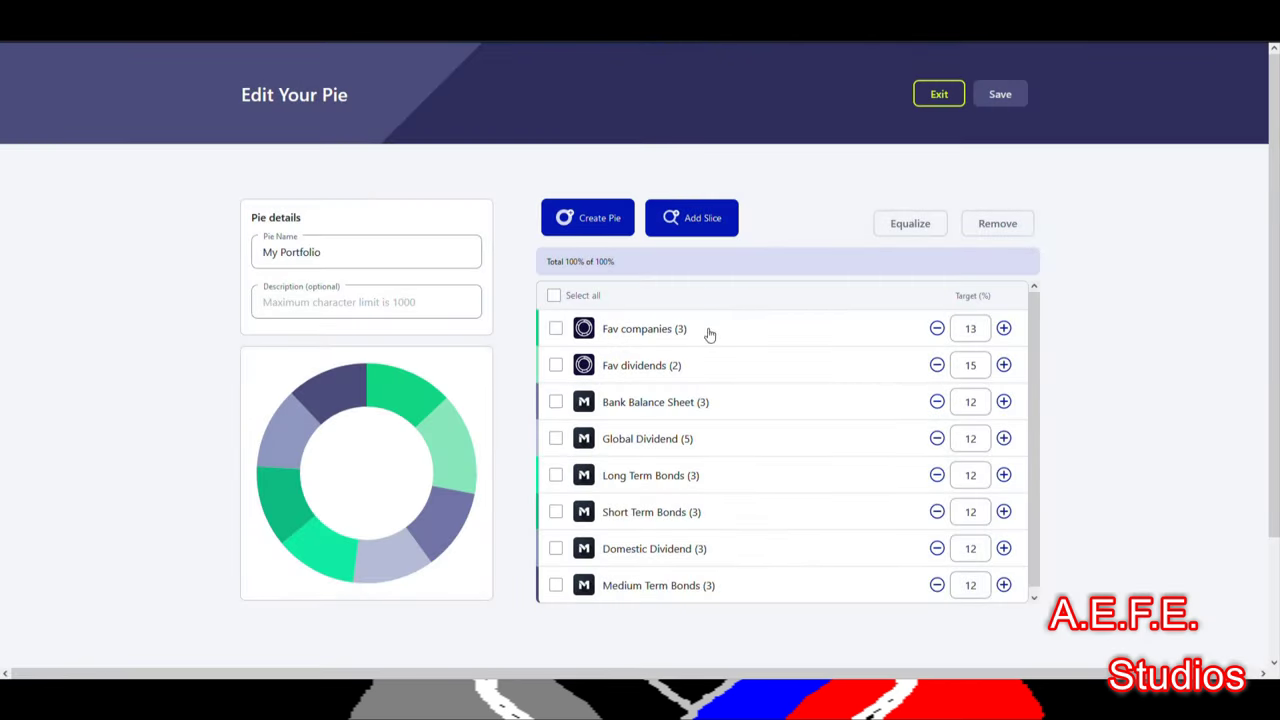
left_click(606, 222)
left_click(583, 327)
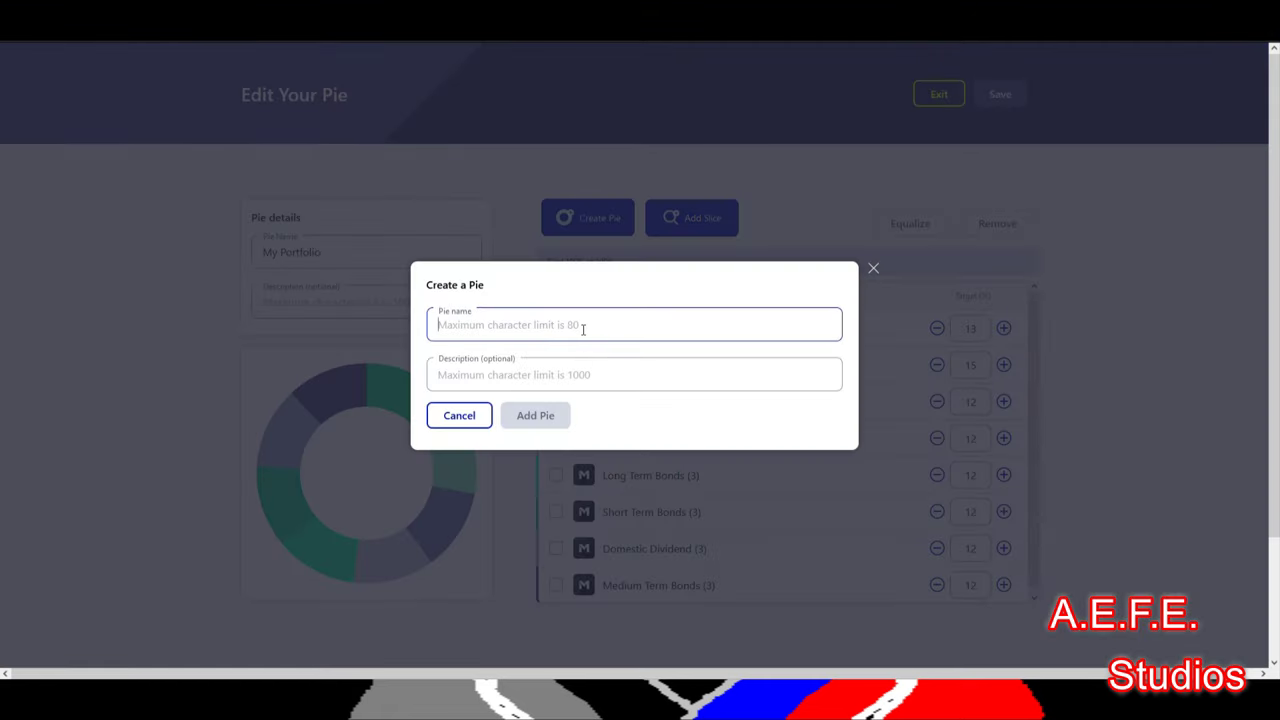
type("test")
key("Tab")
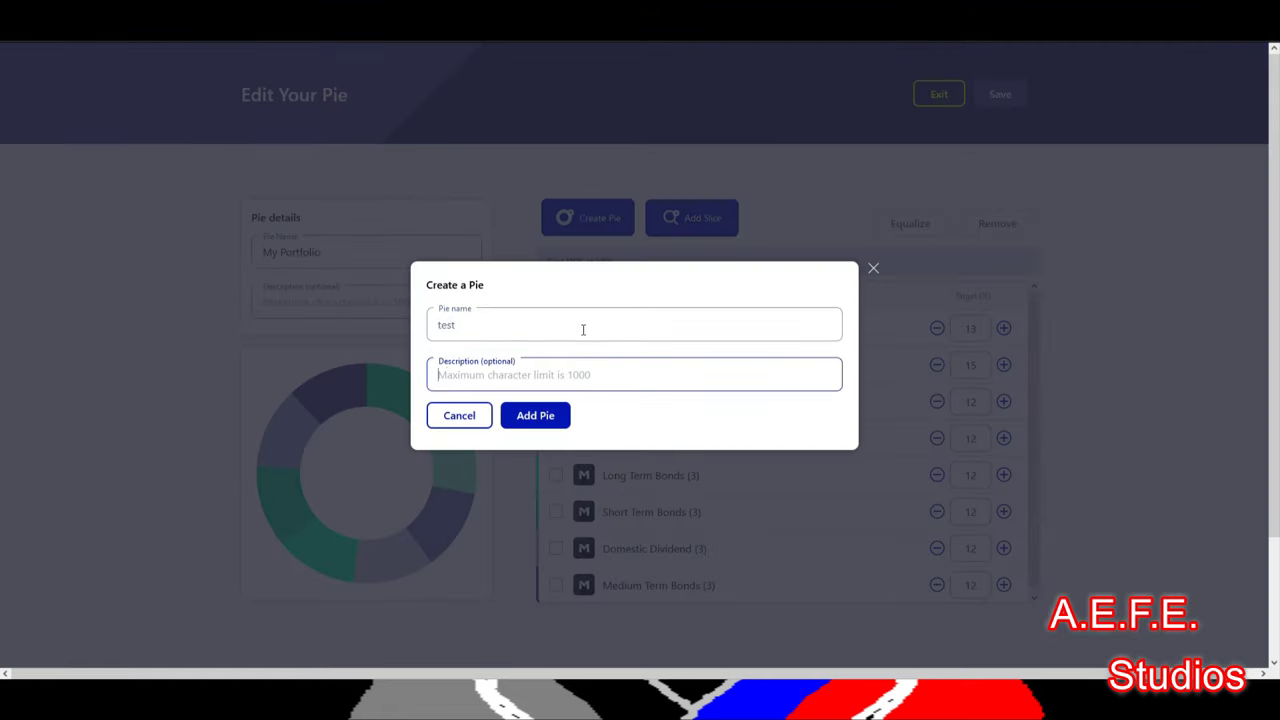
type("test")
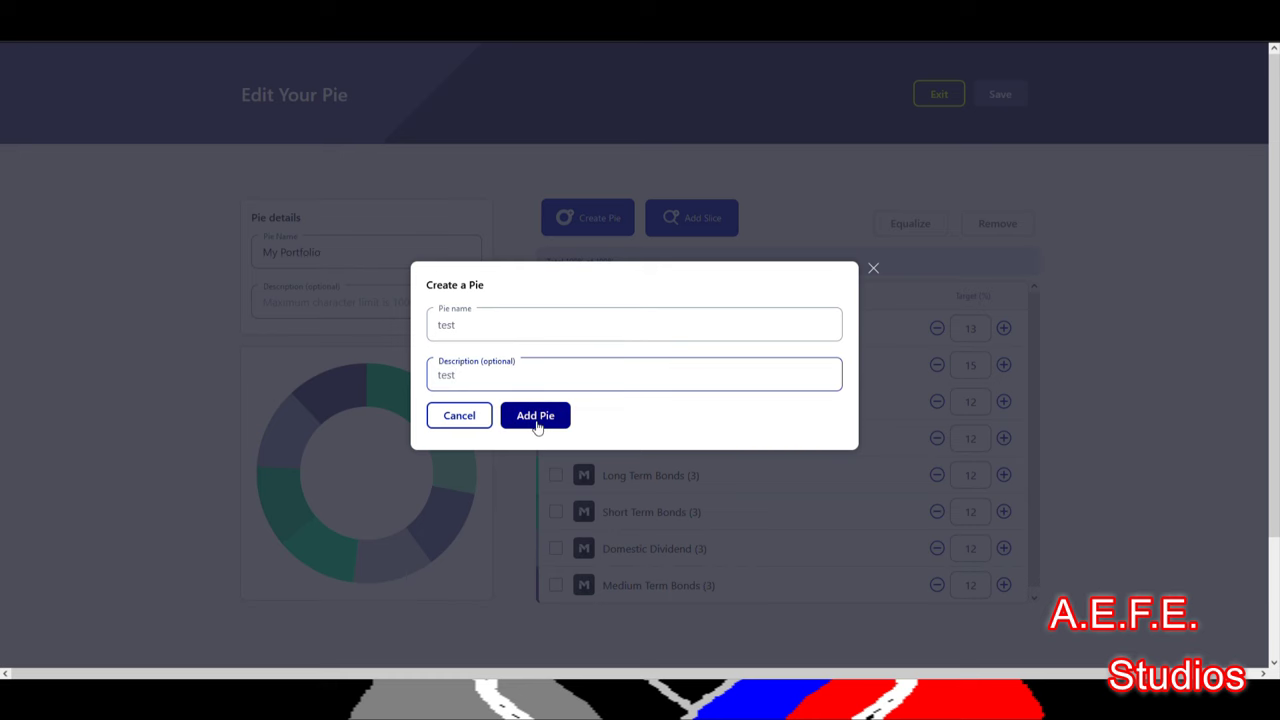
left_click(538, 422)
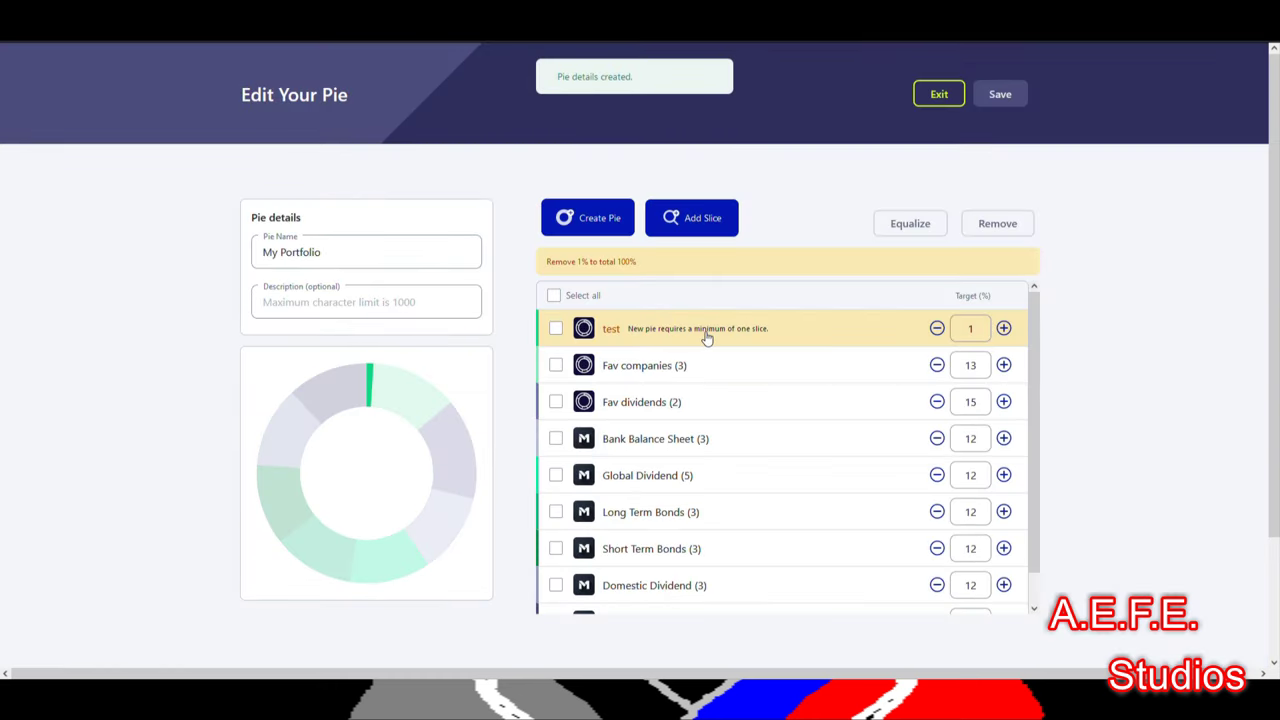
Add Sony Group Corporation - ADR as a slice of the test pie and exit the pie editor without saving.
left_click(703, 338)
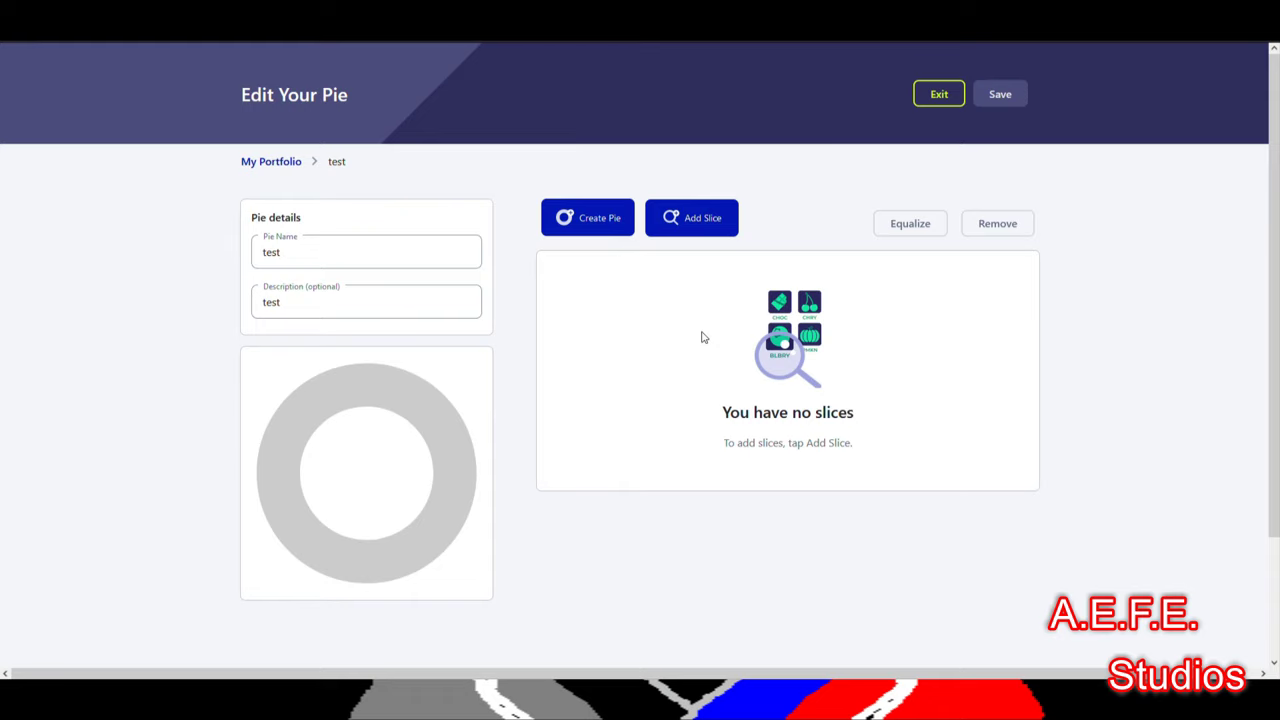
left_click(731, 217)
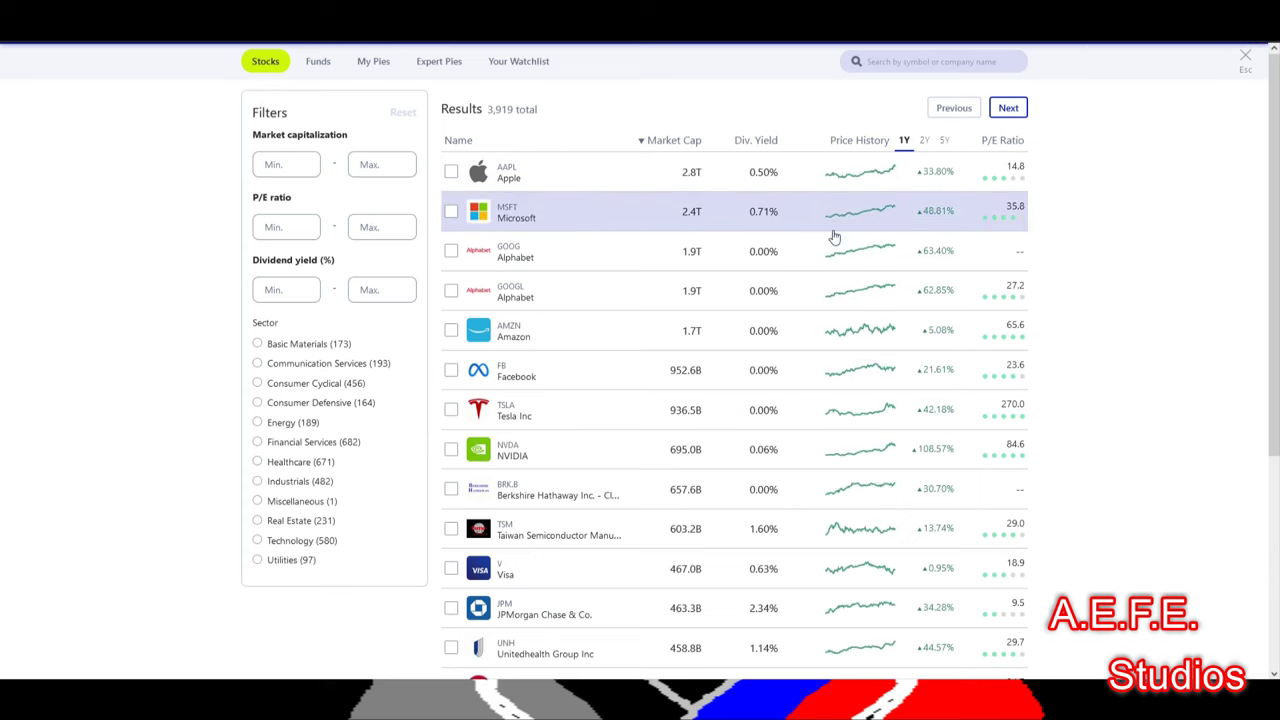
left_click(882, 67)
type("sony")
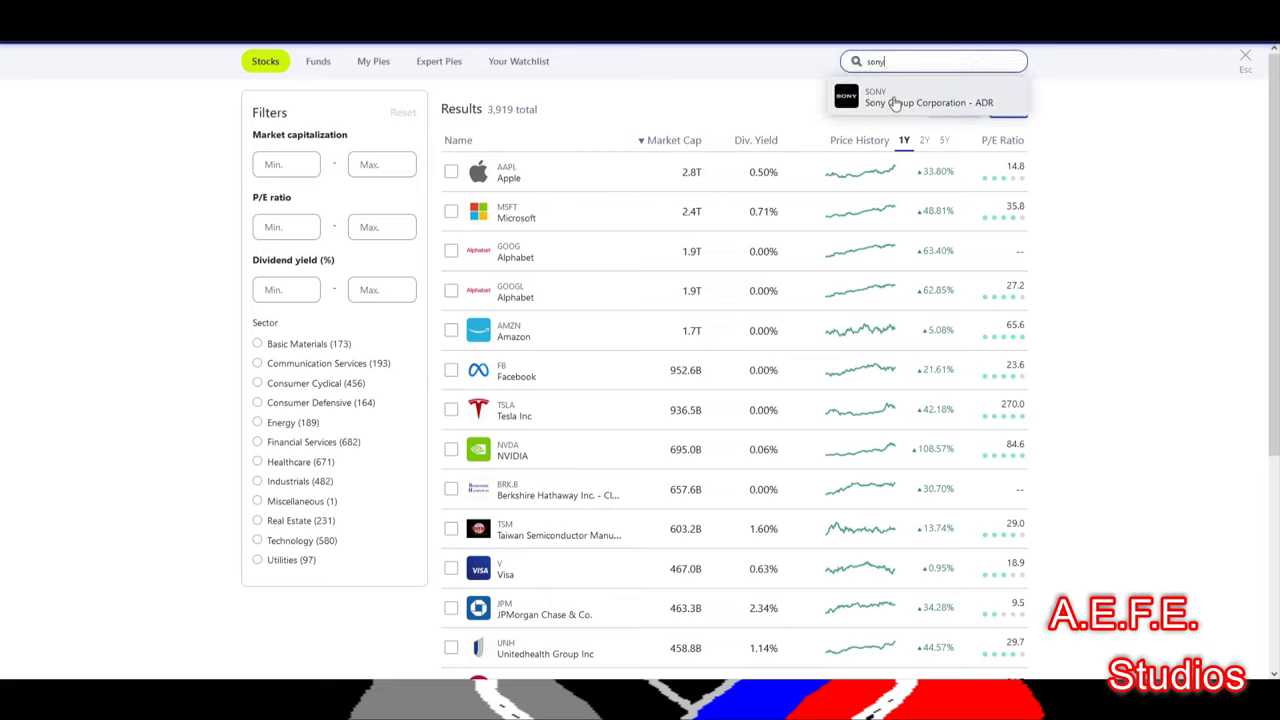
left_click(891, 100)
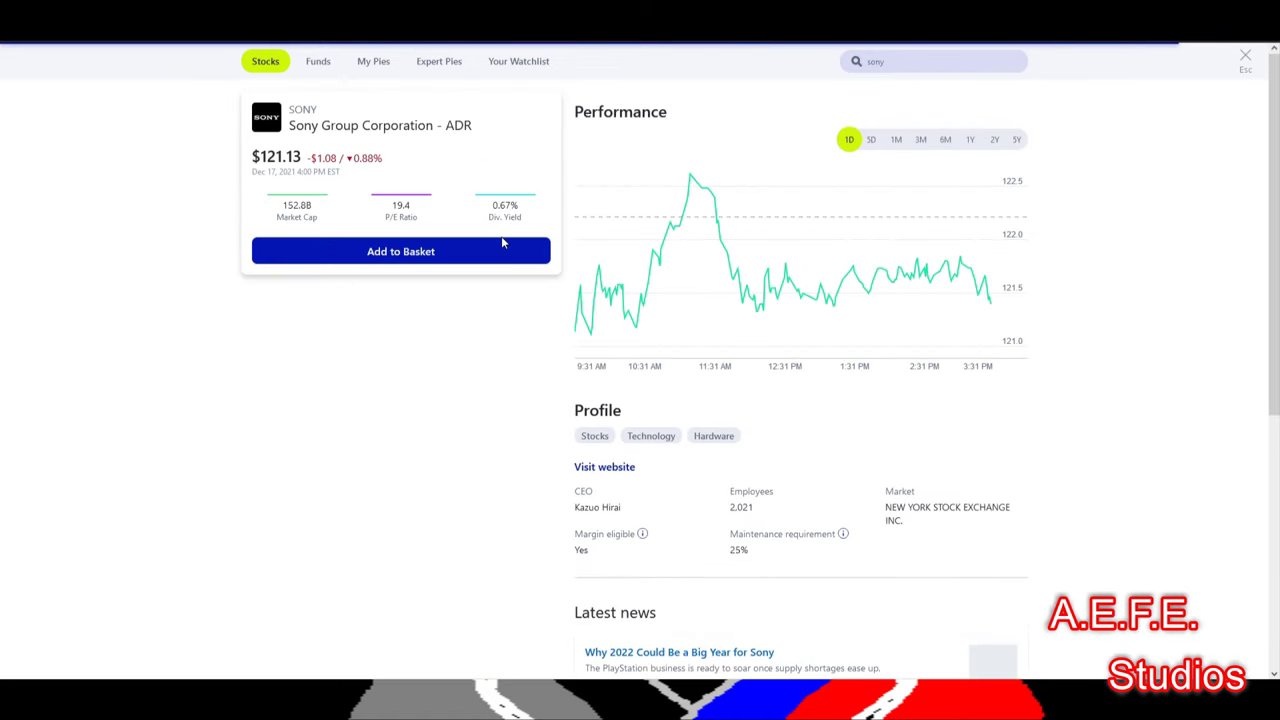
left_click(505, 250)
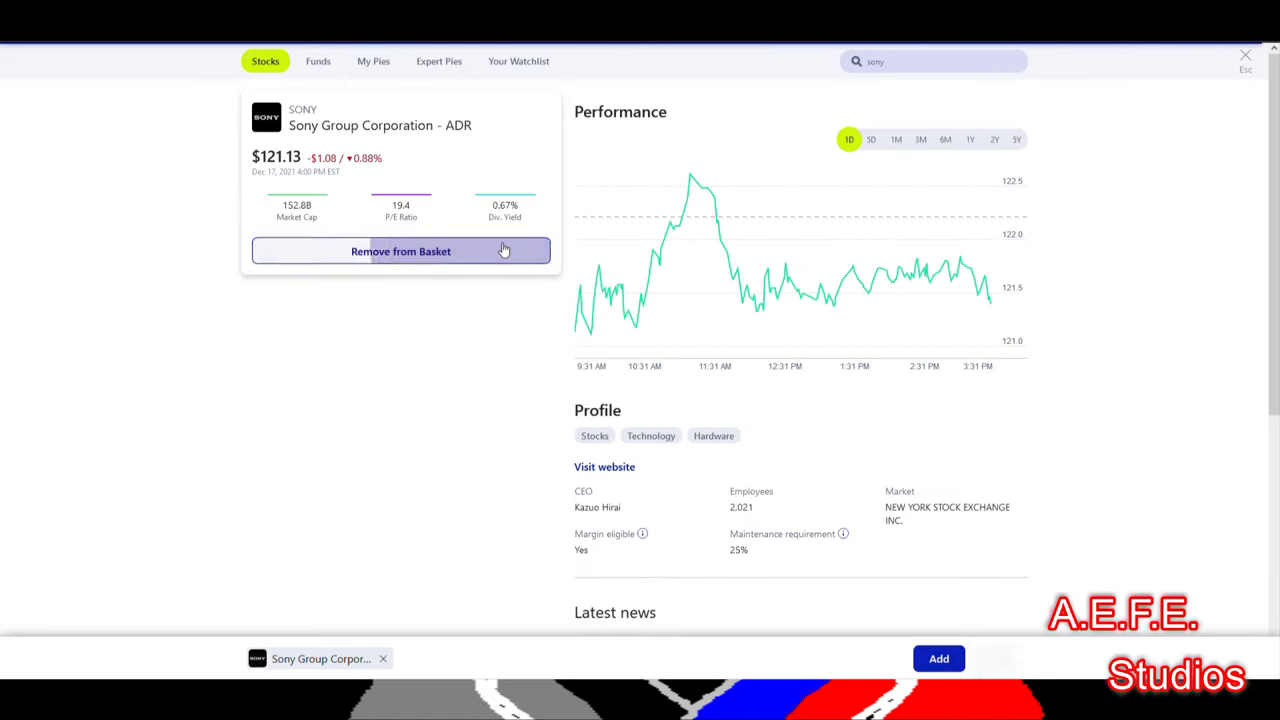
left_click(940, 670)
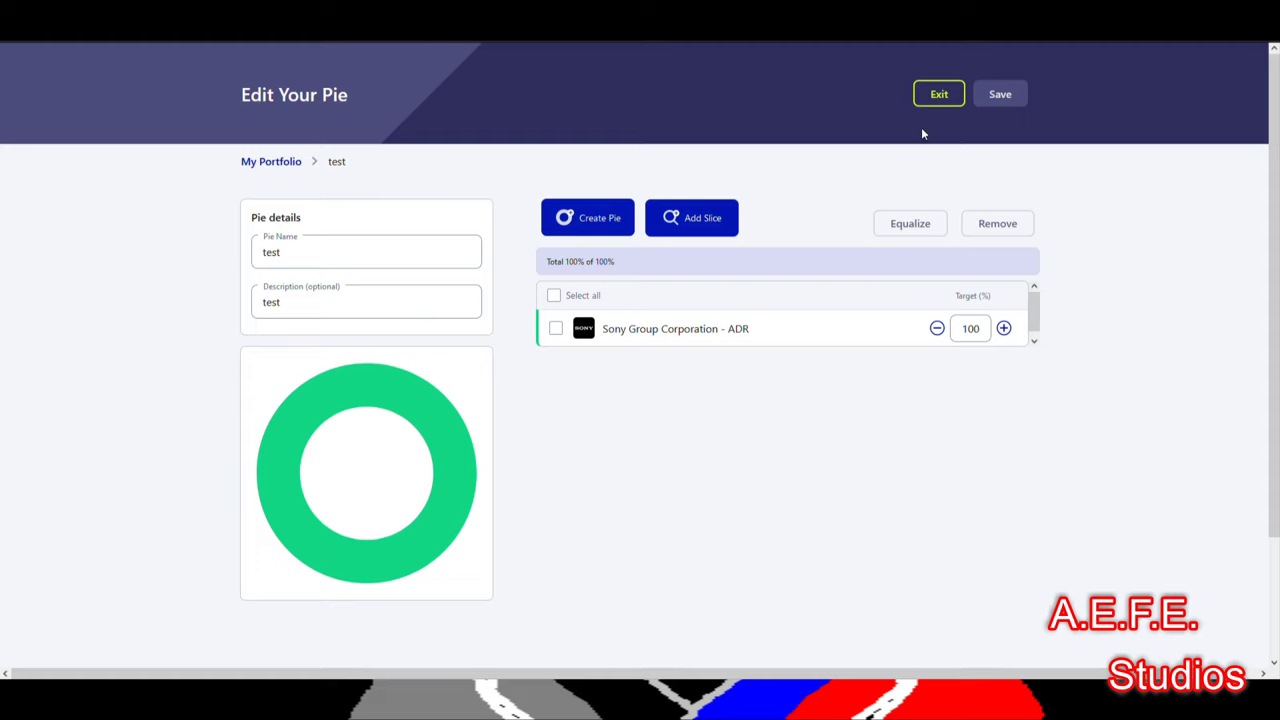
left_click(958, 94)
left_click(661, 428)
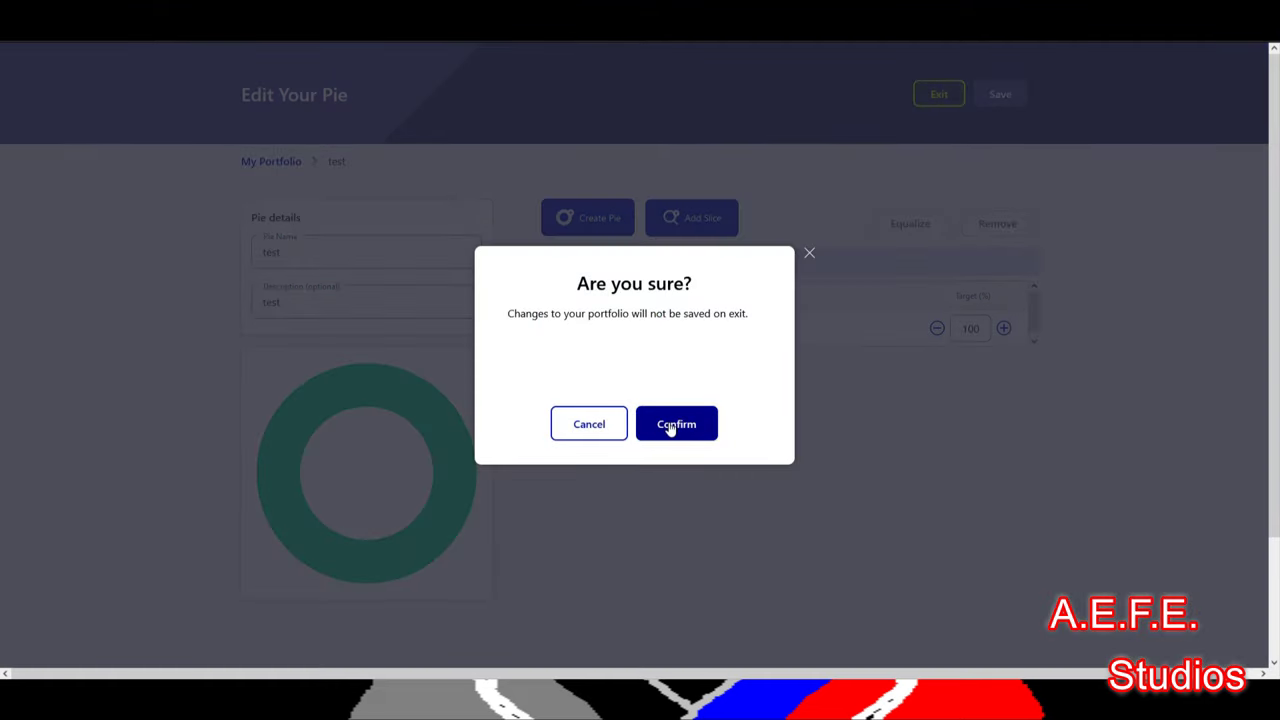
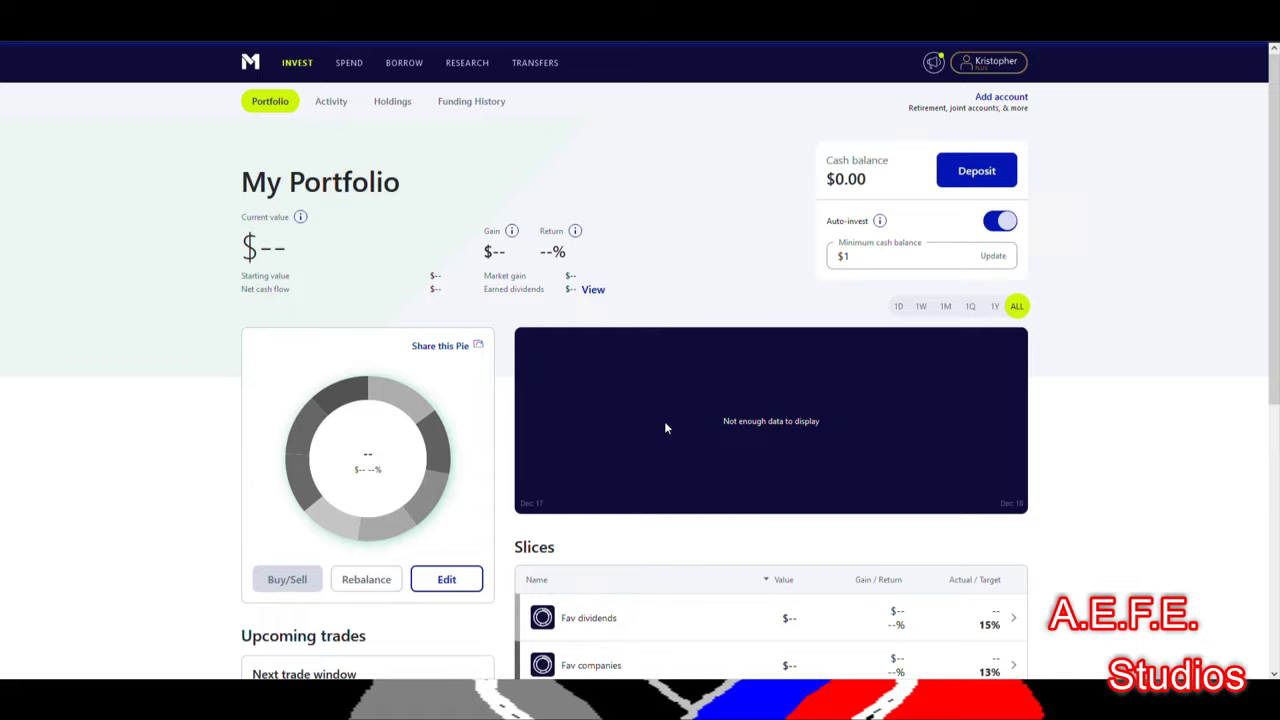
scroll(665, 427, "down", 5)
scroll(665, 427, "up", 5)
scroll(665, 427, "down", 5)
scroll(665, 427, "up", 5)
scroll(665, 427, "down", 5)
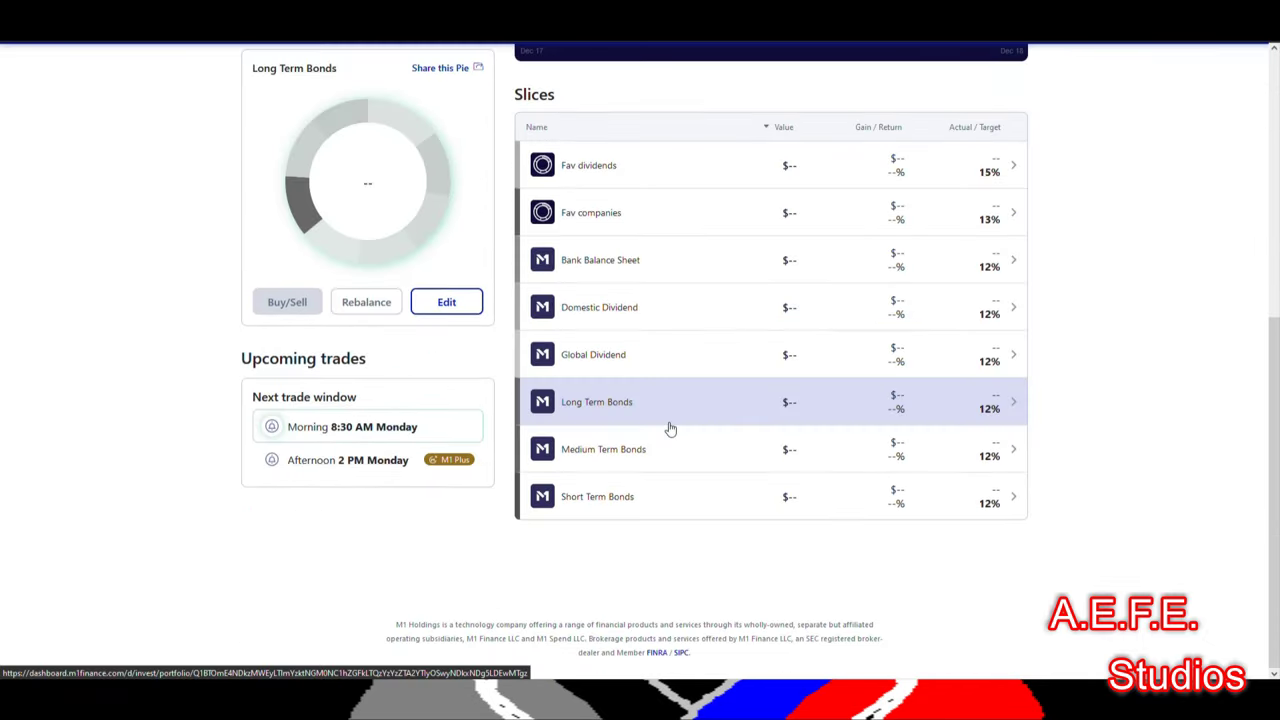
scroll(665, 427, "up", 5)
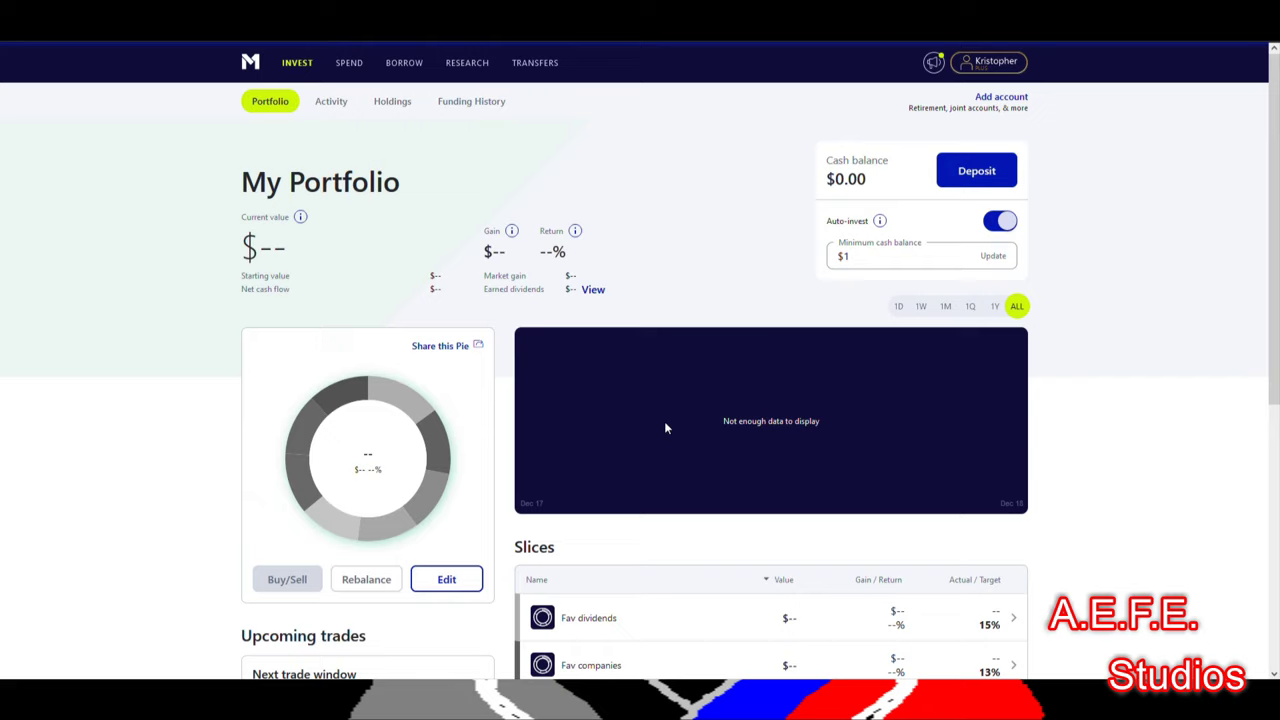
scroll(664, 421, "down", 4)
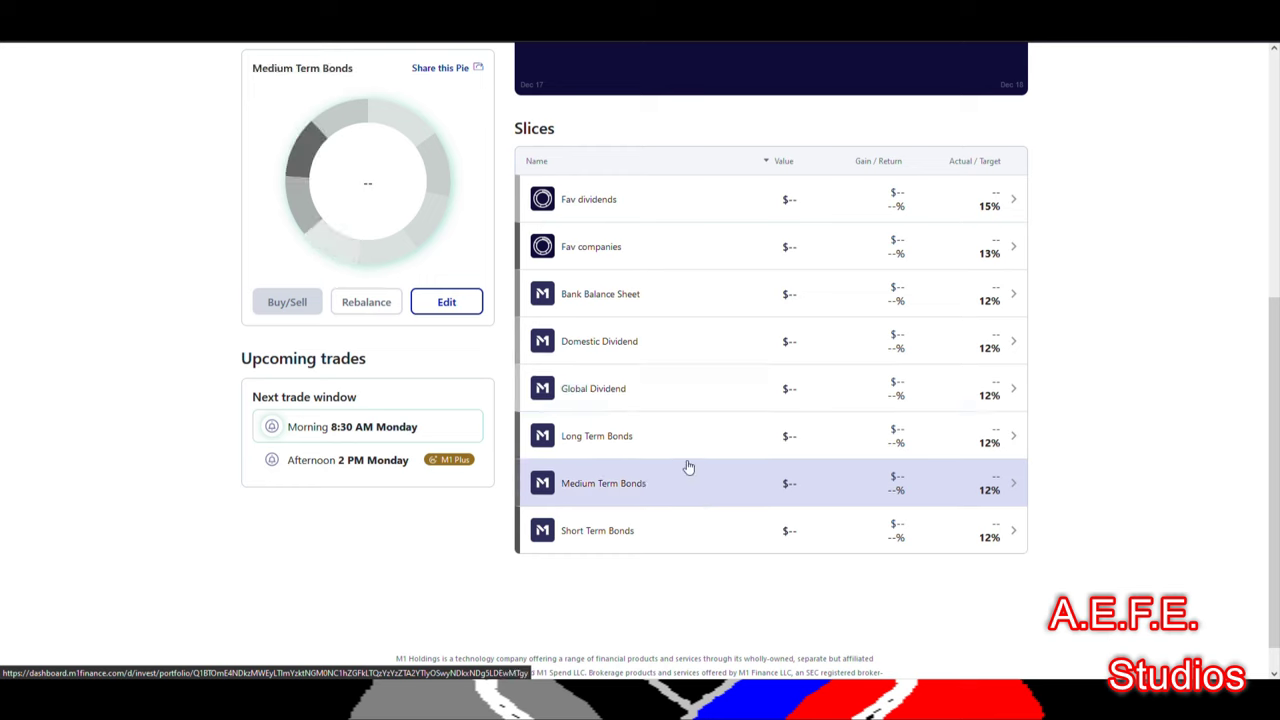
scroll(669, 432, "up", 5)
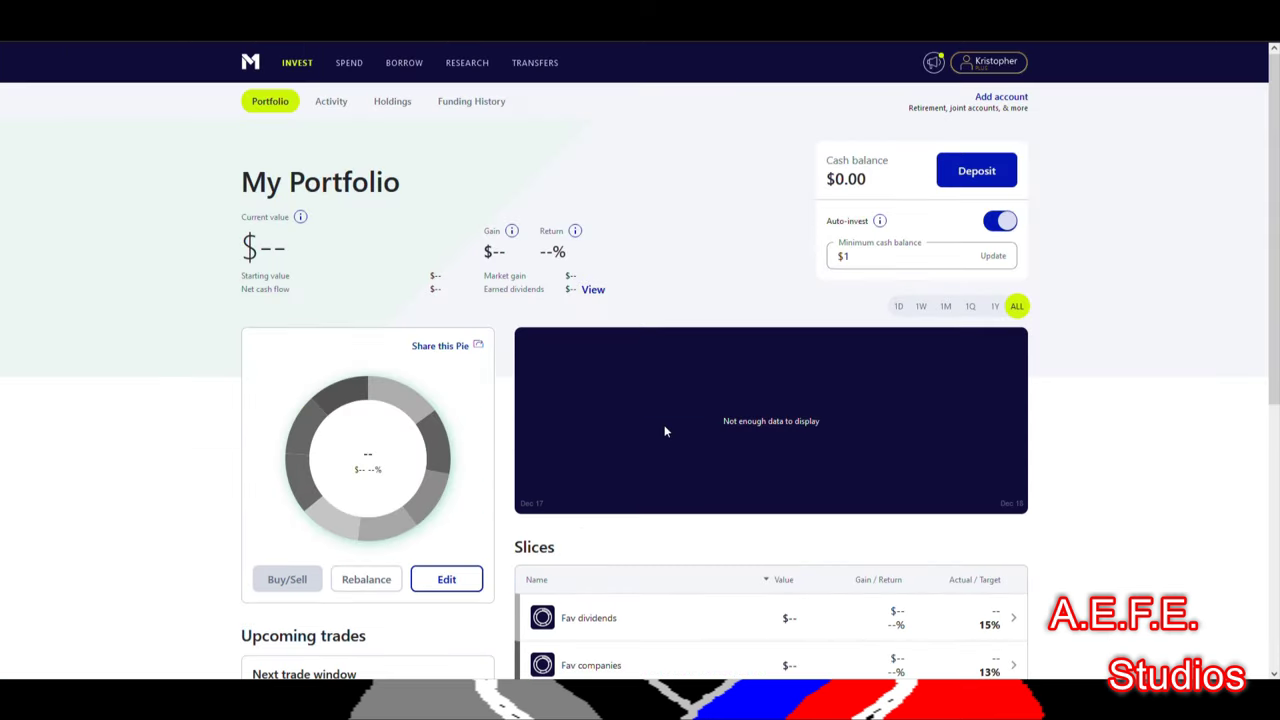
scroll(665, 432, "down", 5)
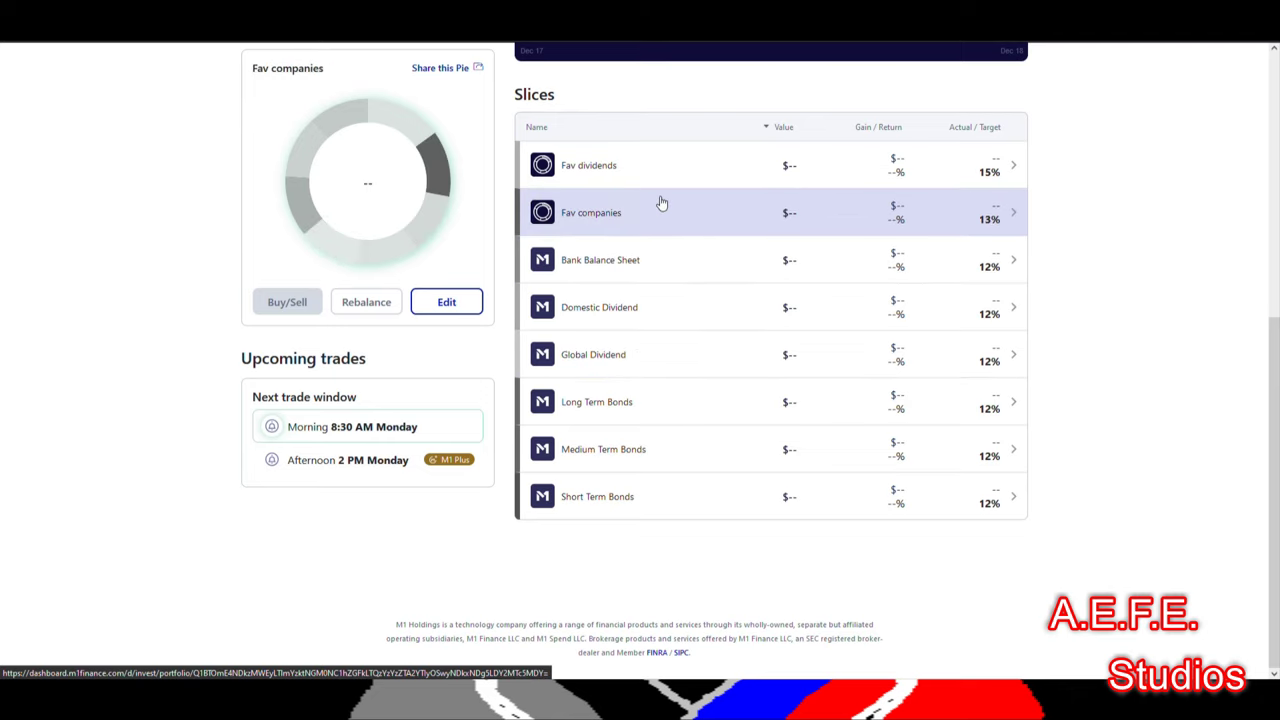
scroll(661, 203, "up", 5)
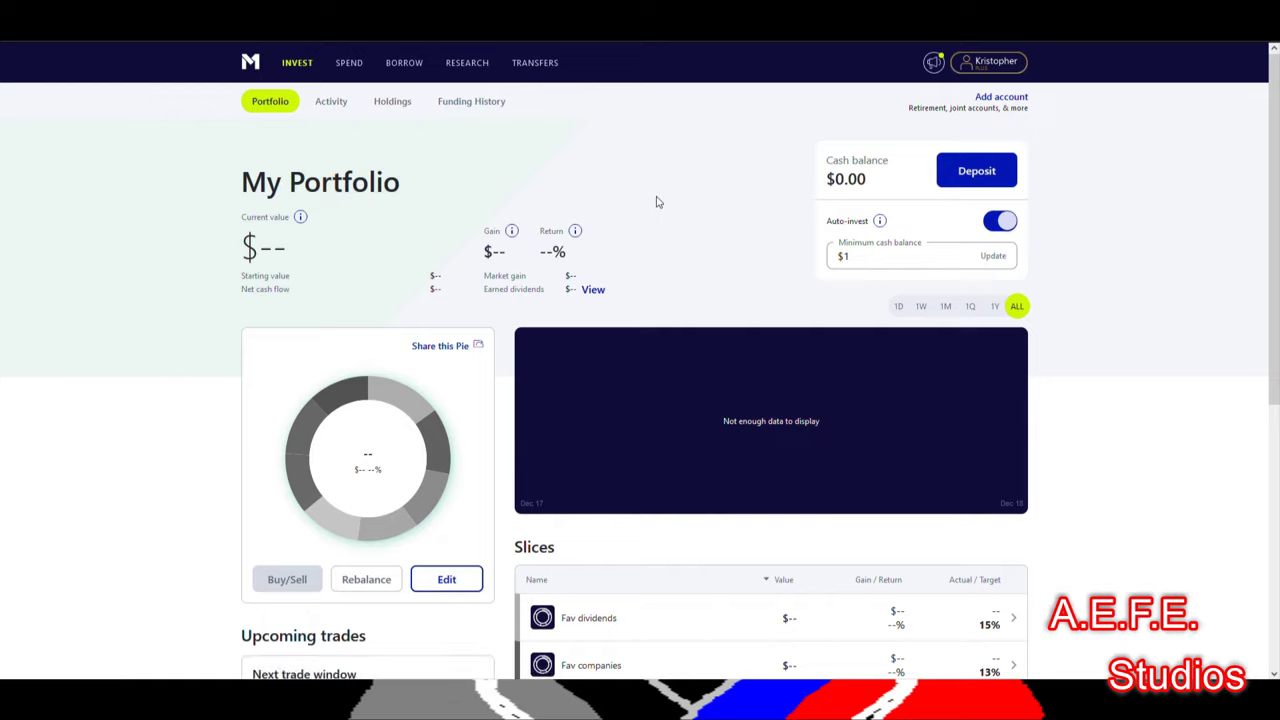
Examine the slices inside the Fav dividends pie and return to the portfolio overview.
scroll(657, 202, "down", 1)
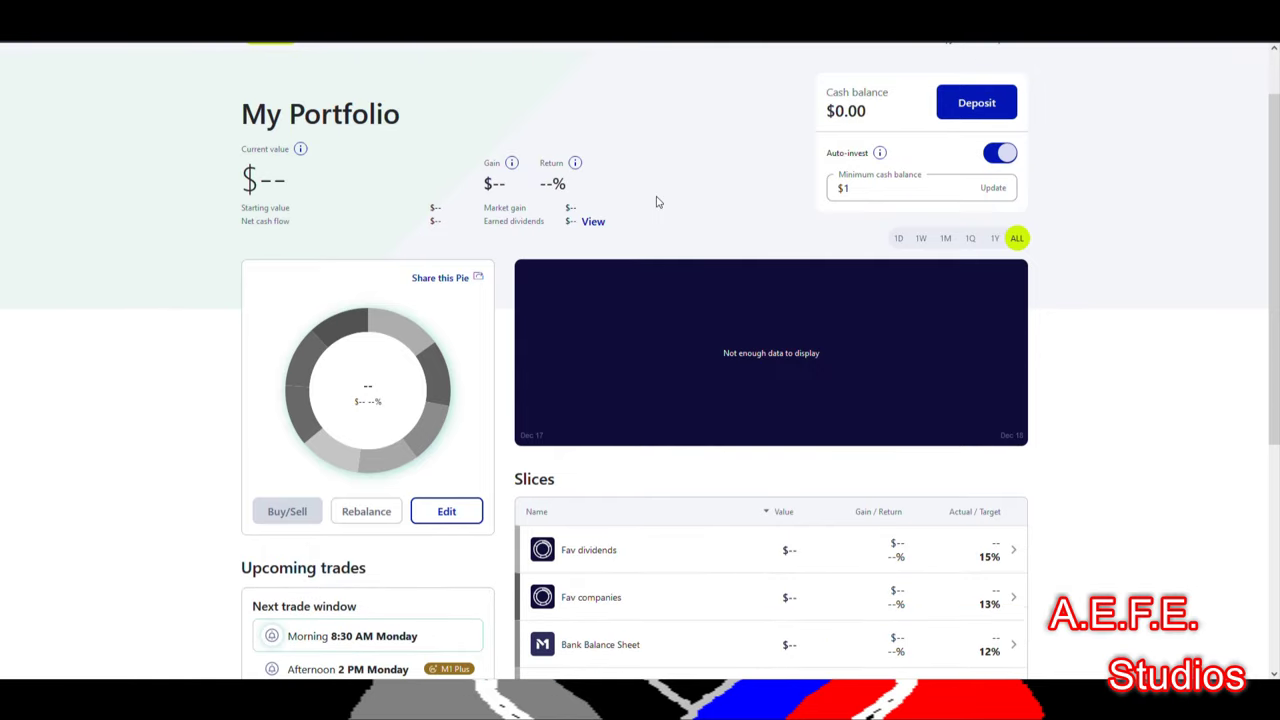
scroll(657, 202, "down", 2)
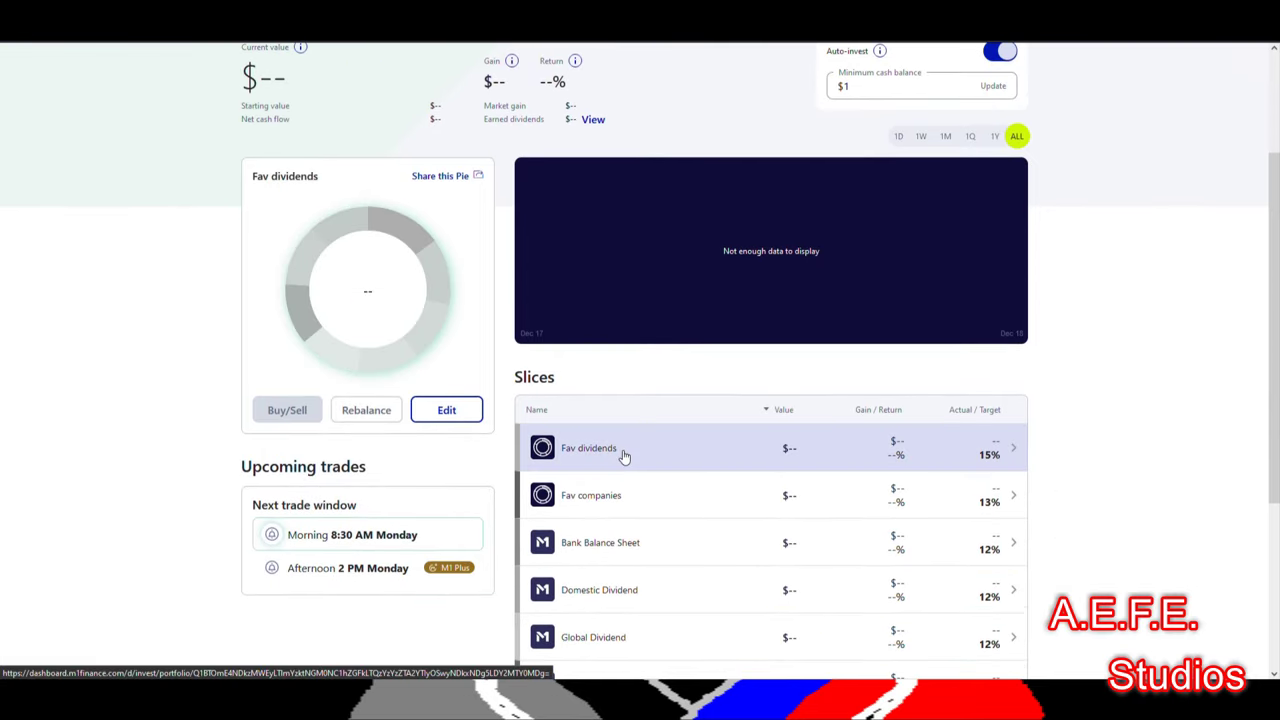
left_click(622, 455)
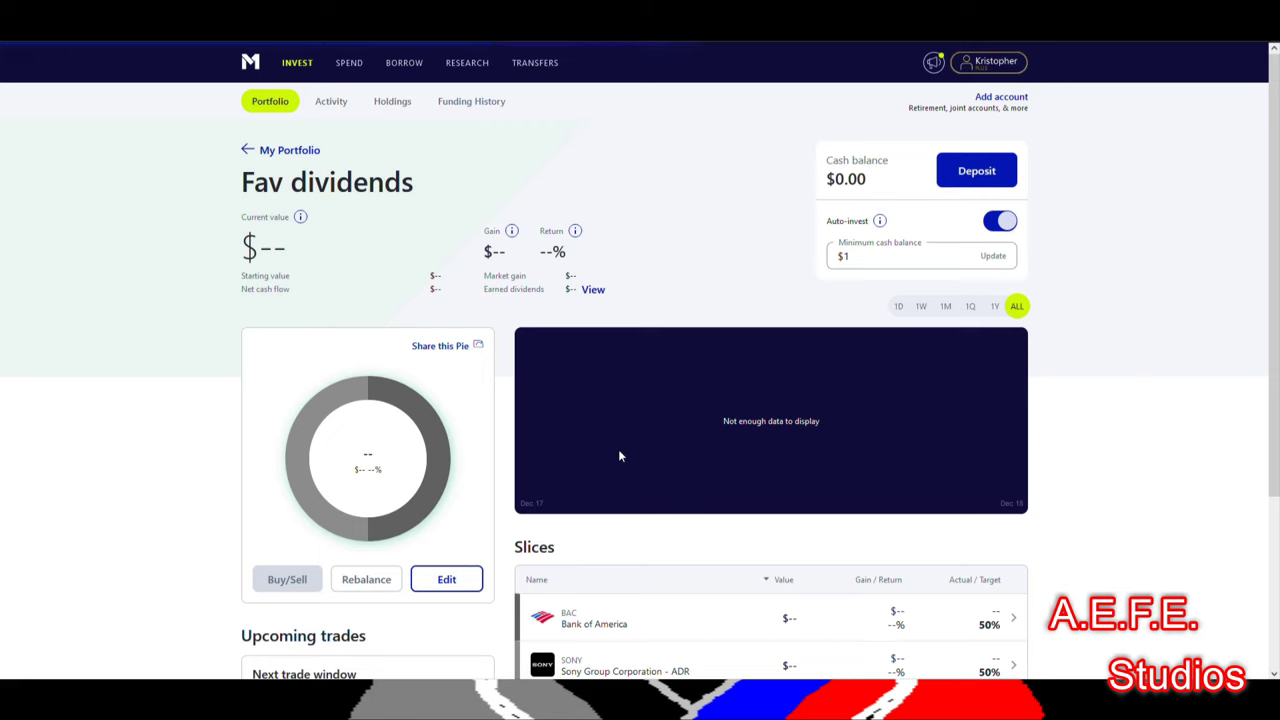
scroll(619, 456, "down", 3)
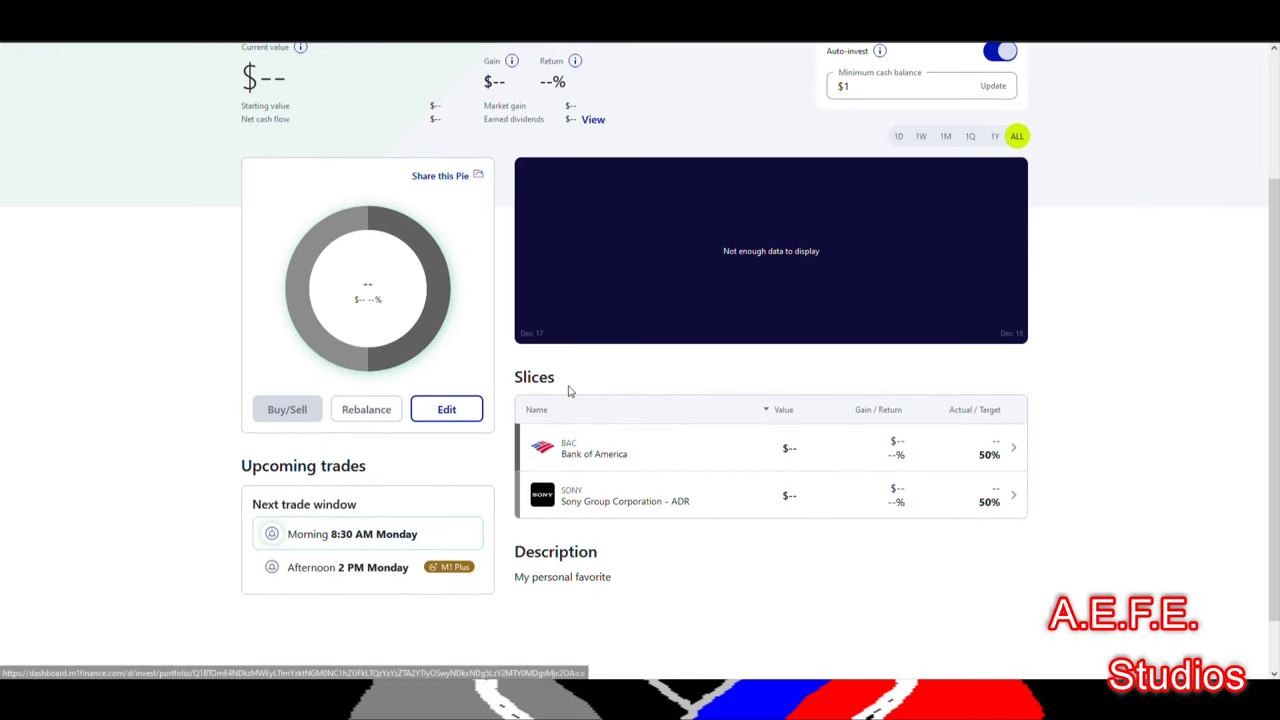
scroll(761, 308, "up", 3)
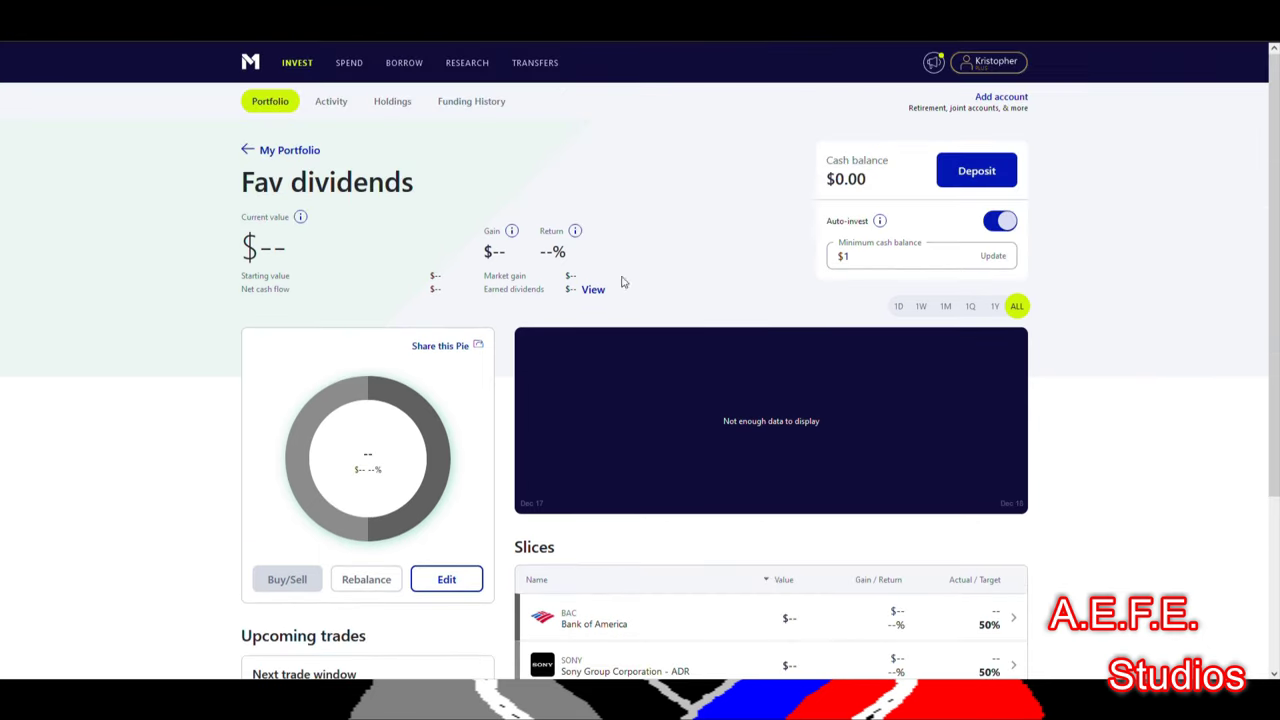
left_click(265, 154)
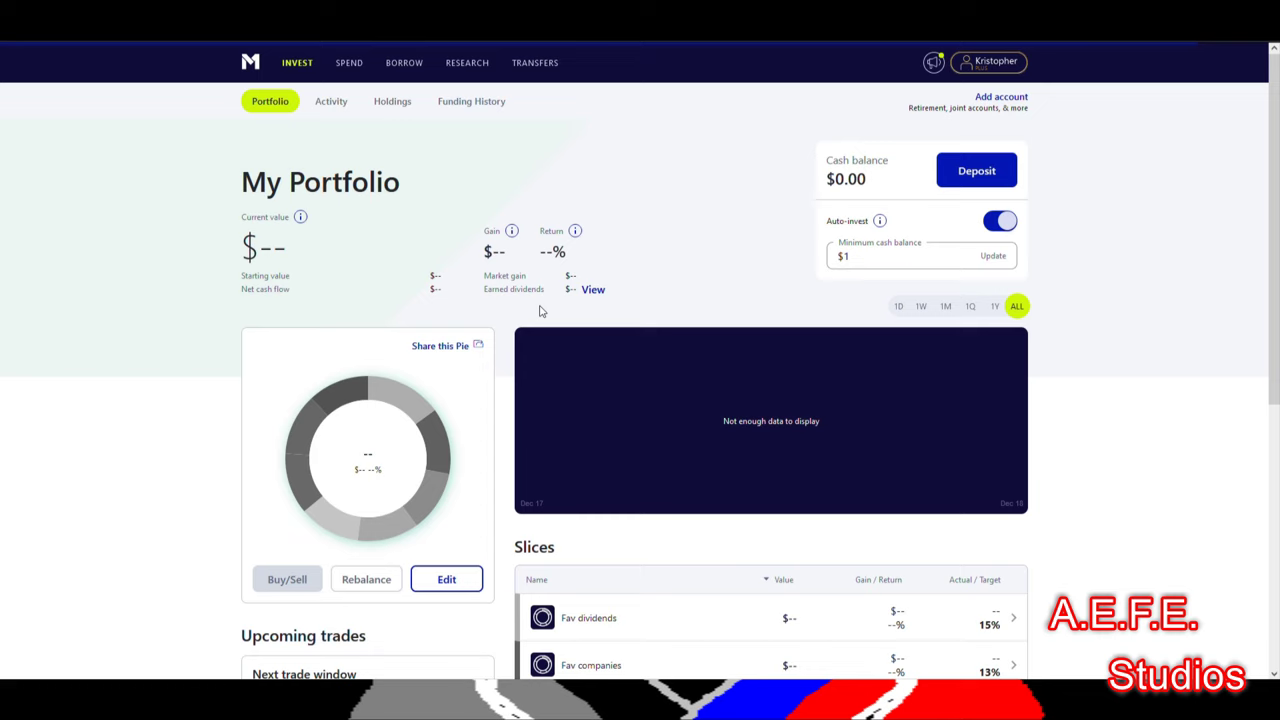
Examine the slices and target percentages inside the Fav companies pie, and return to My Portfolio.
left_click(657, 665)
scroll(657, 665, "down", 3)
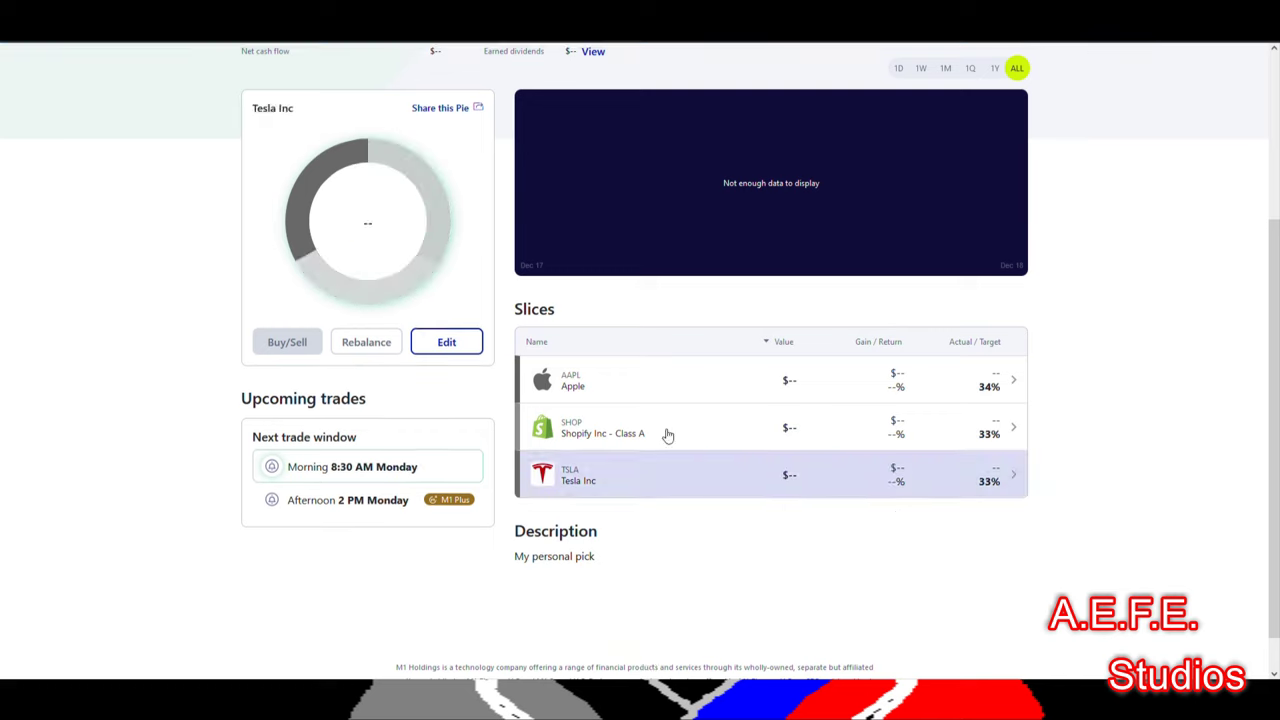
scroll(631, 372, "up", 2)
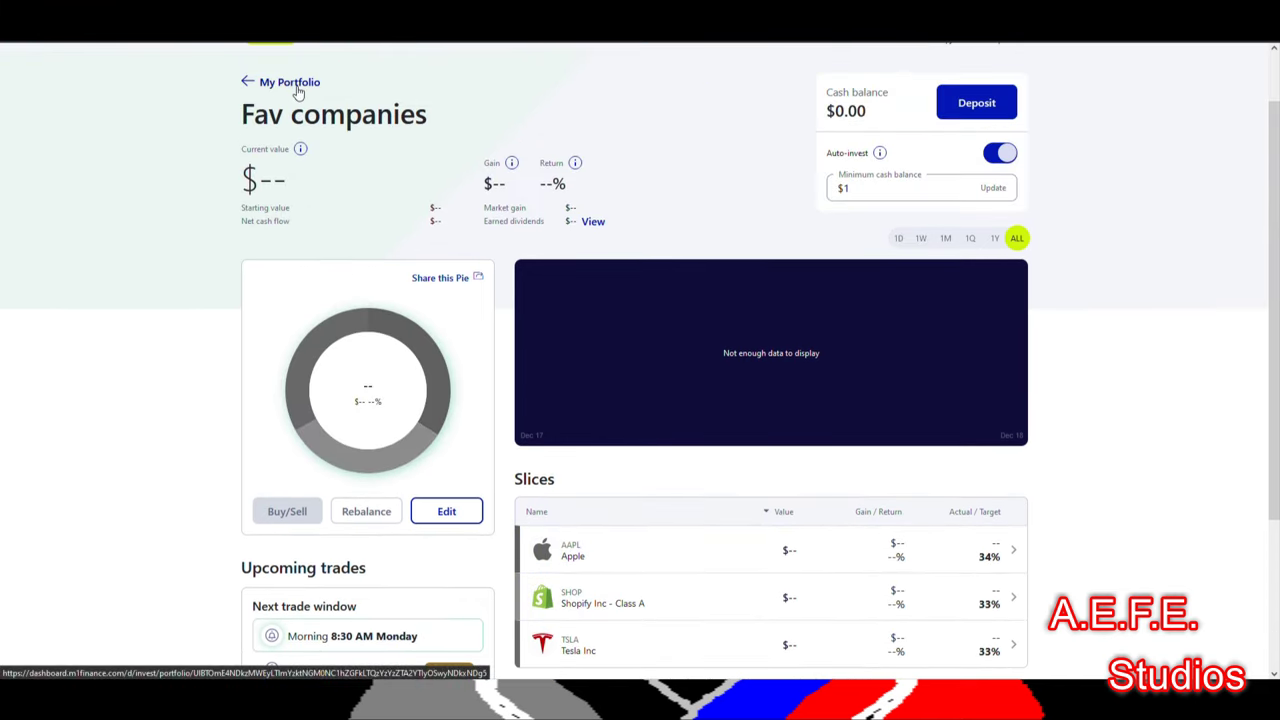
left_click(295, 86)
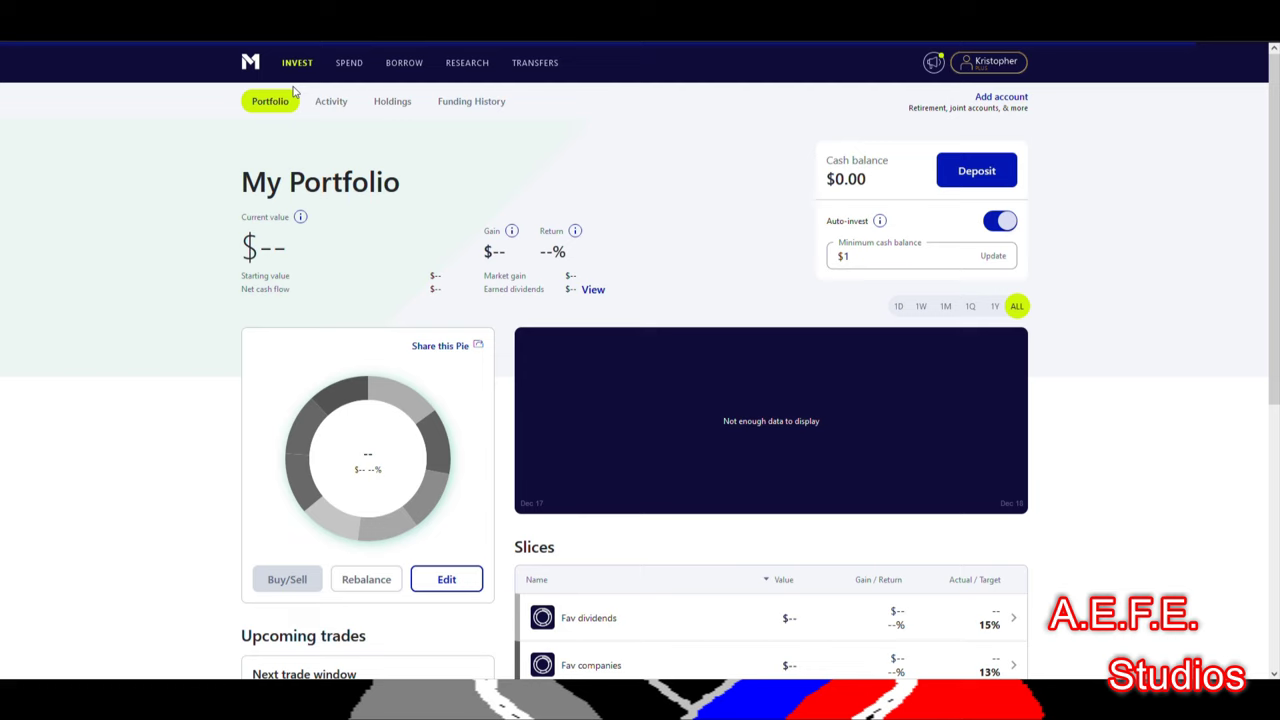
Check the investment account's activity and holdings.
scroll(295, 92, "down", 1)
scroll(295, 92, "up", 1)
left_click(330, 108)
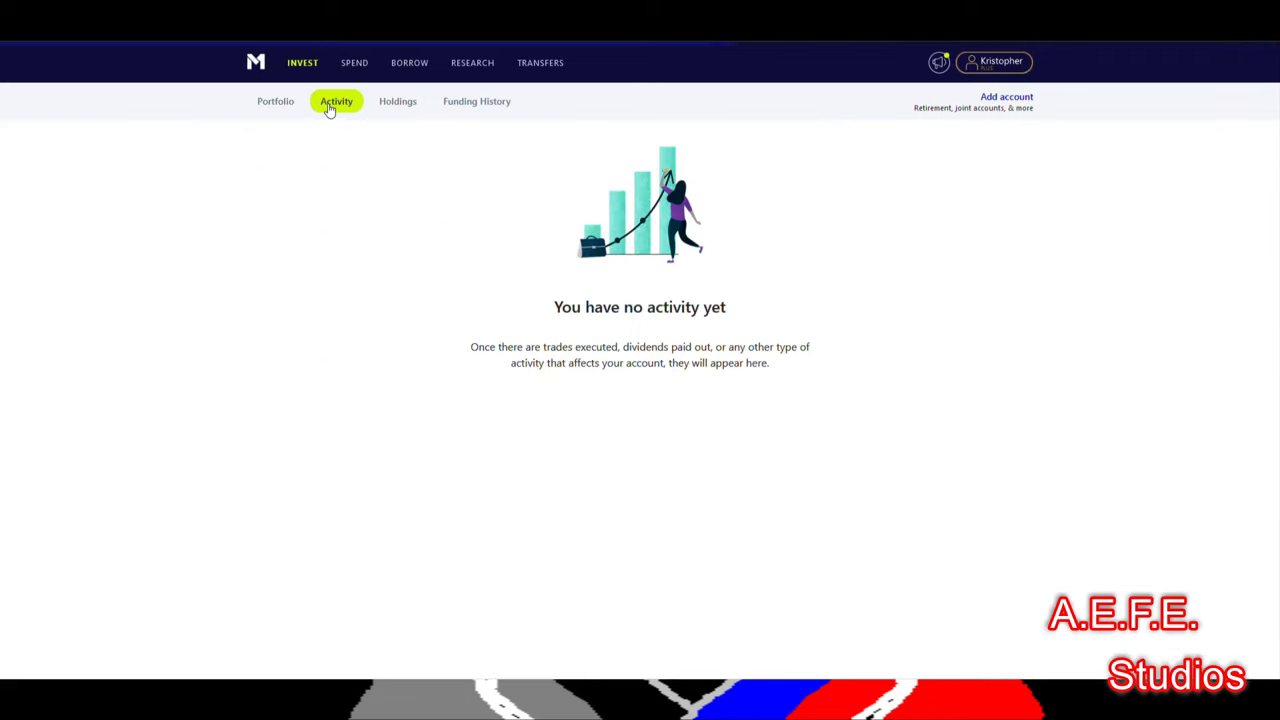
left_click(398, 108)
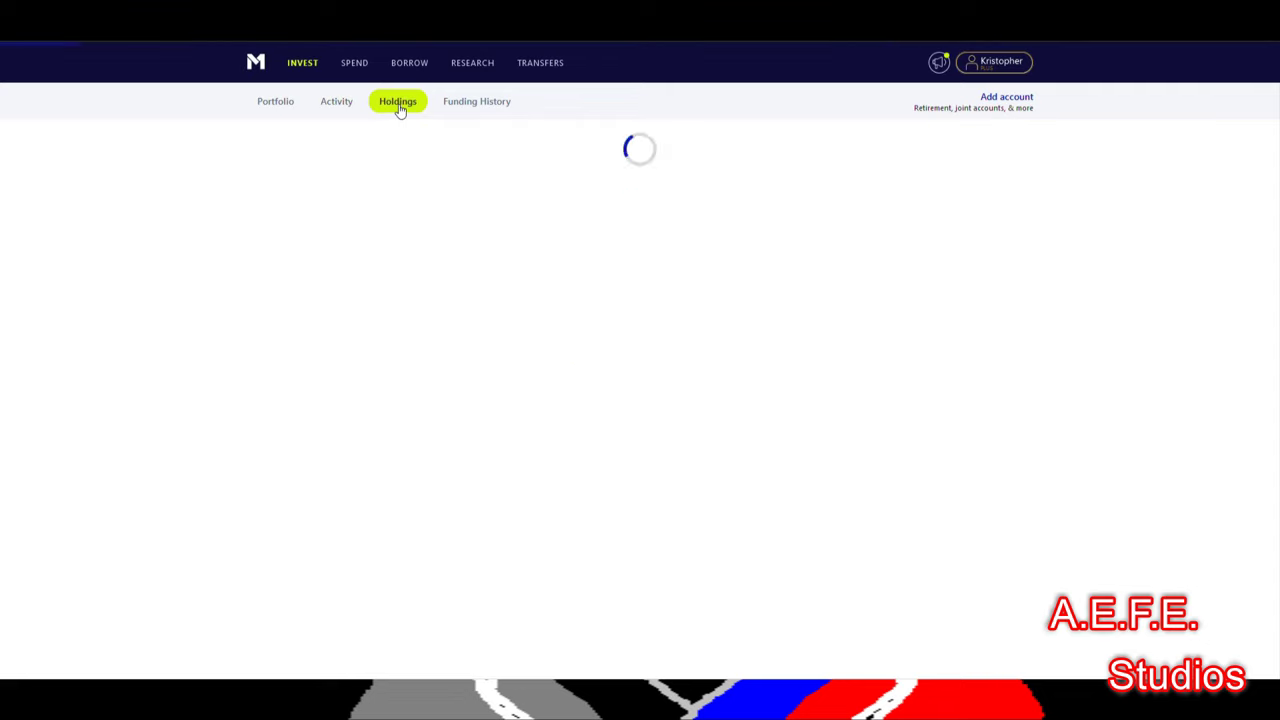
Review the checking account's balance and its pending and completed transactions in the Spend section.
left_click(353, 64)
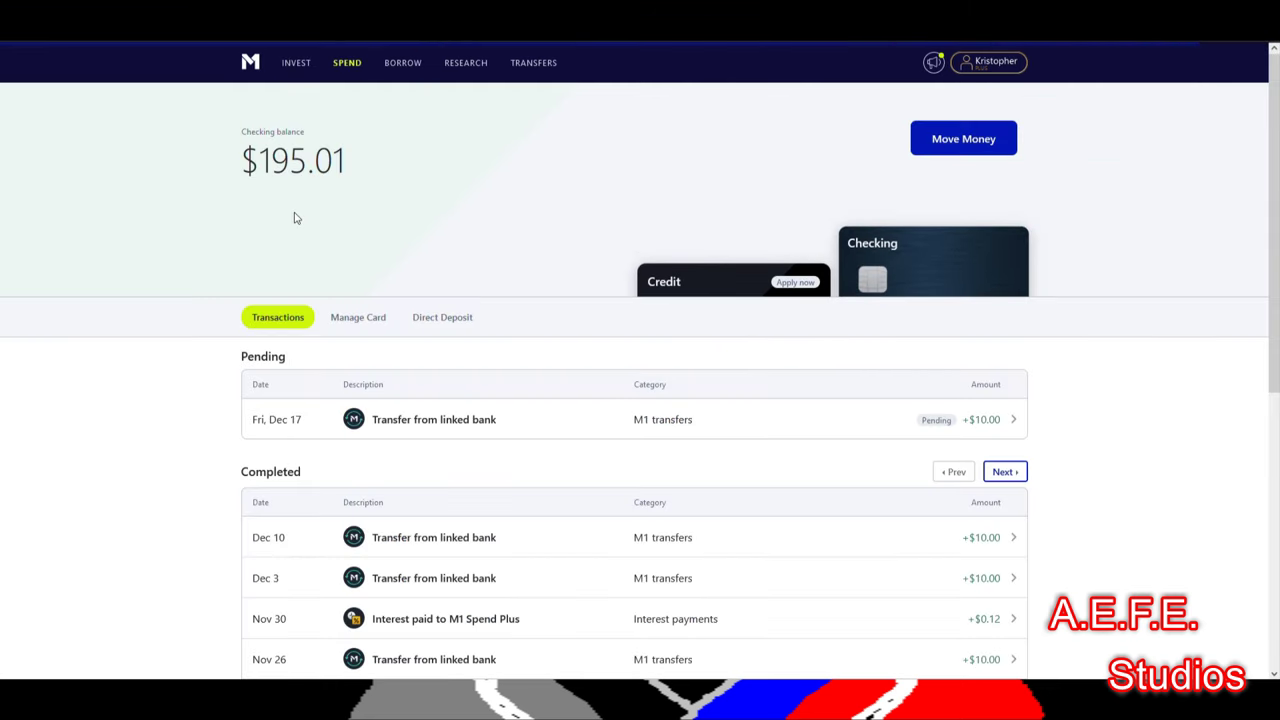
scroll(295, 218, "down", 2)
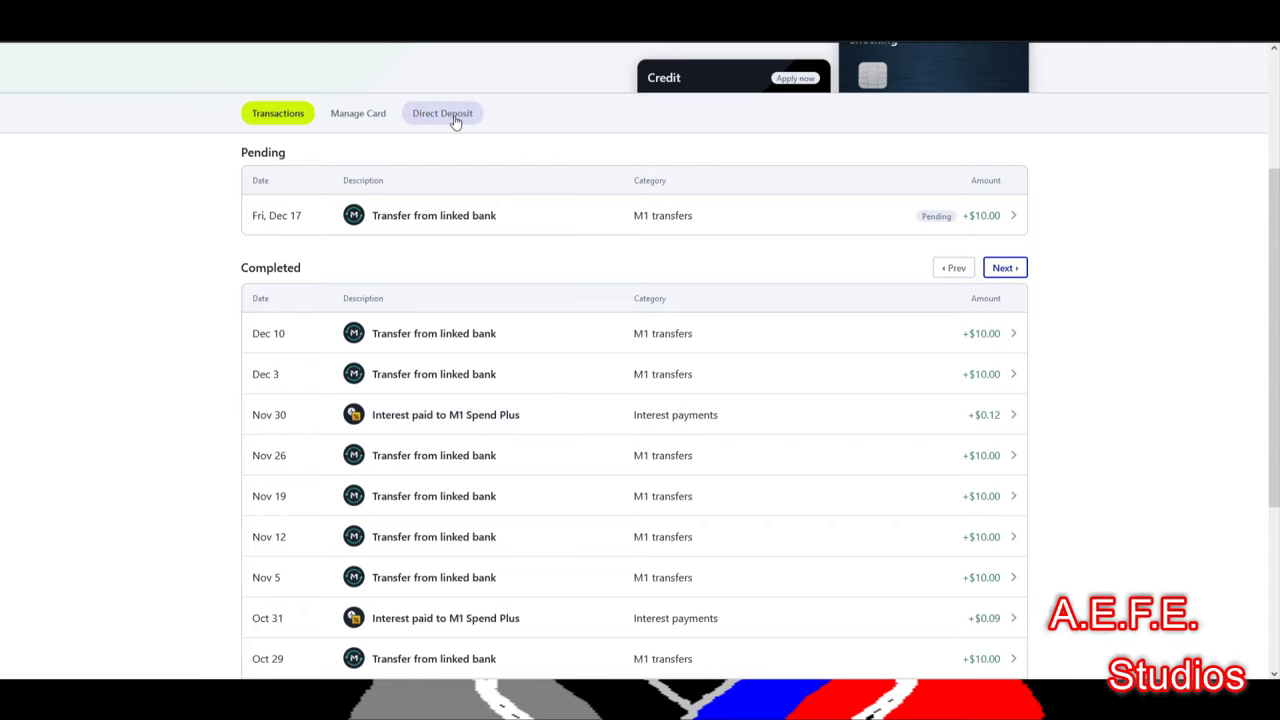
scroll(455, 120, "up", 3)
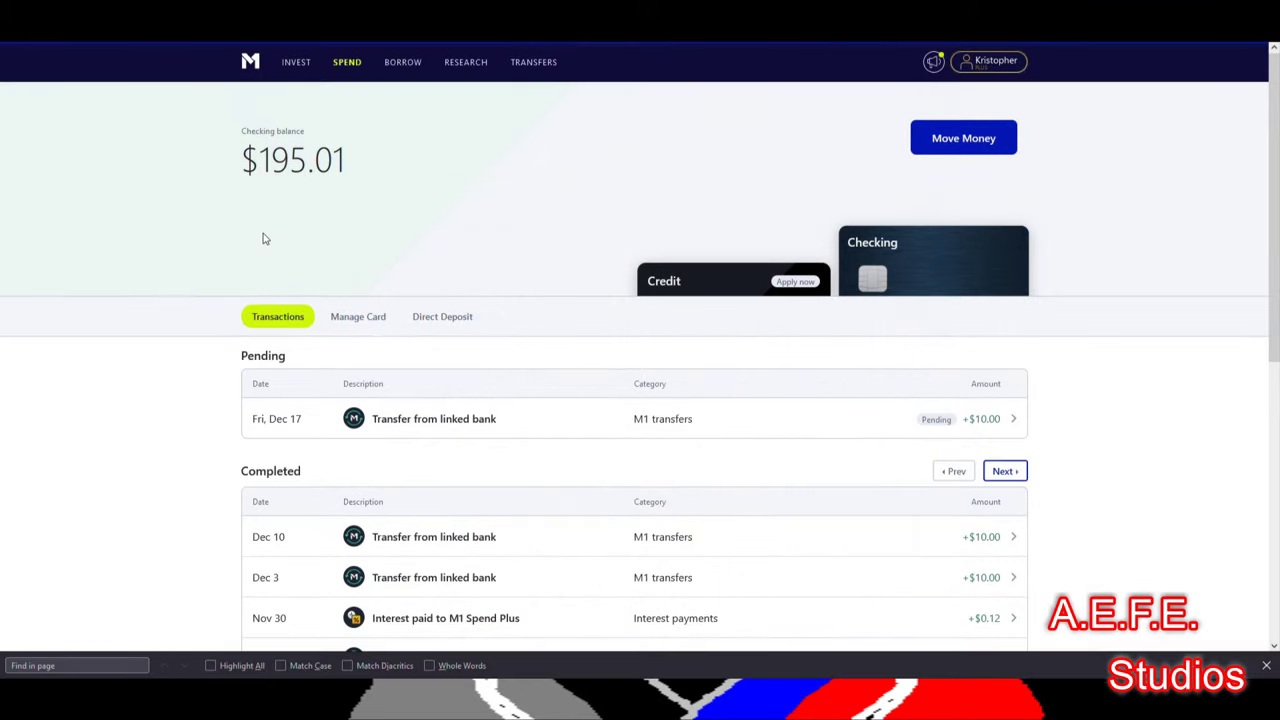
Review the pending and completed transfers from the linked bank in the transfer activity.
left_click(534, 62)
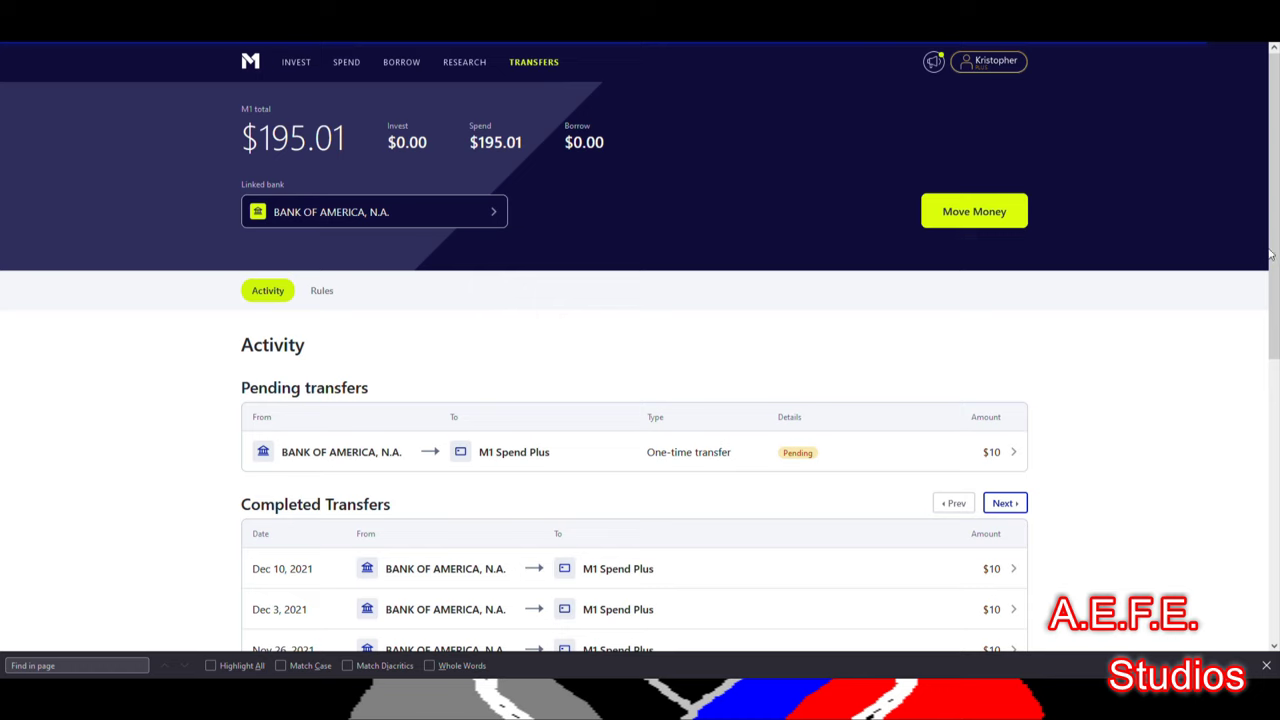
left_click_drag(1276, 258, 1257, 337)
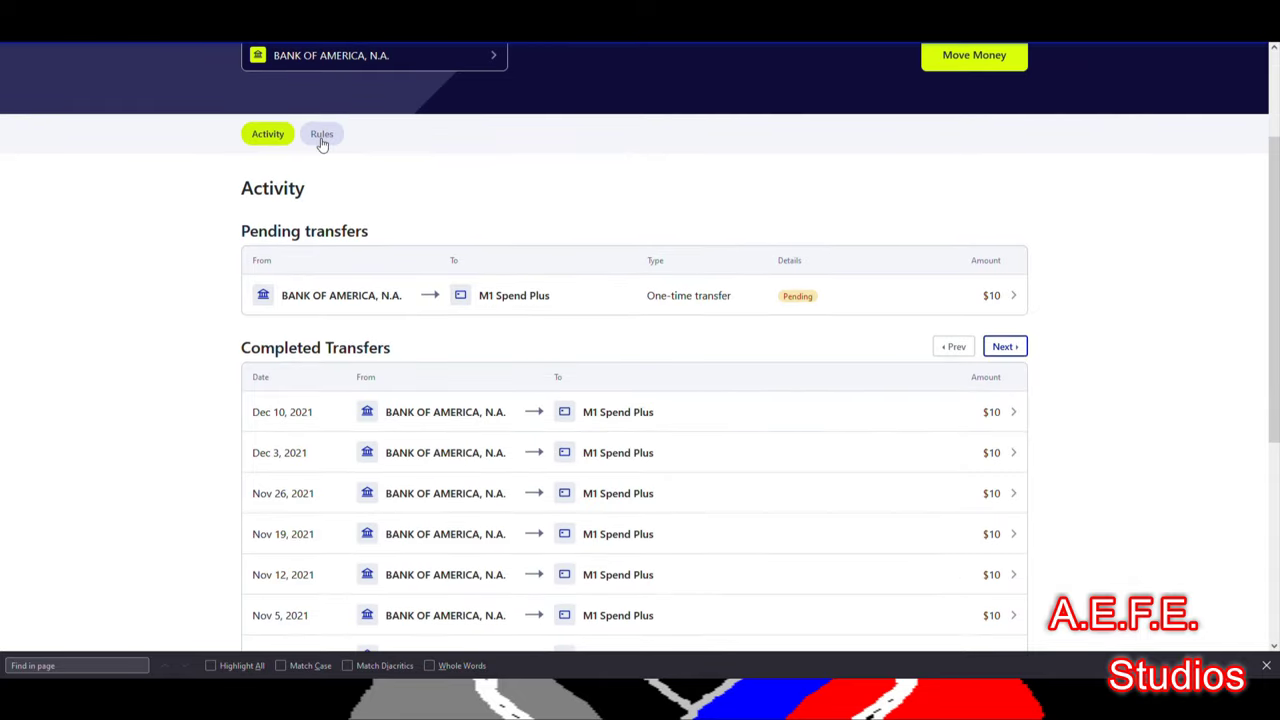
scroll(321, 143, "up", 2)
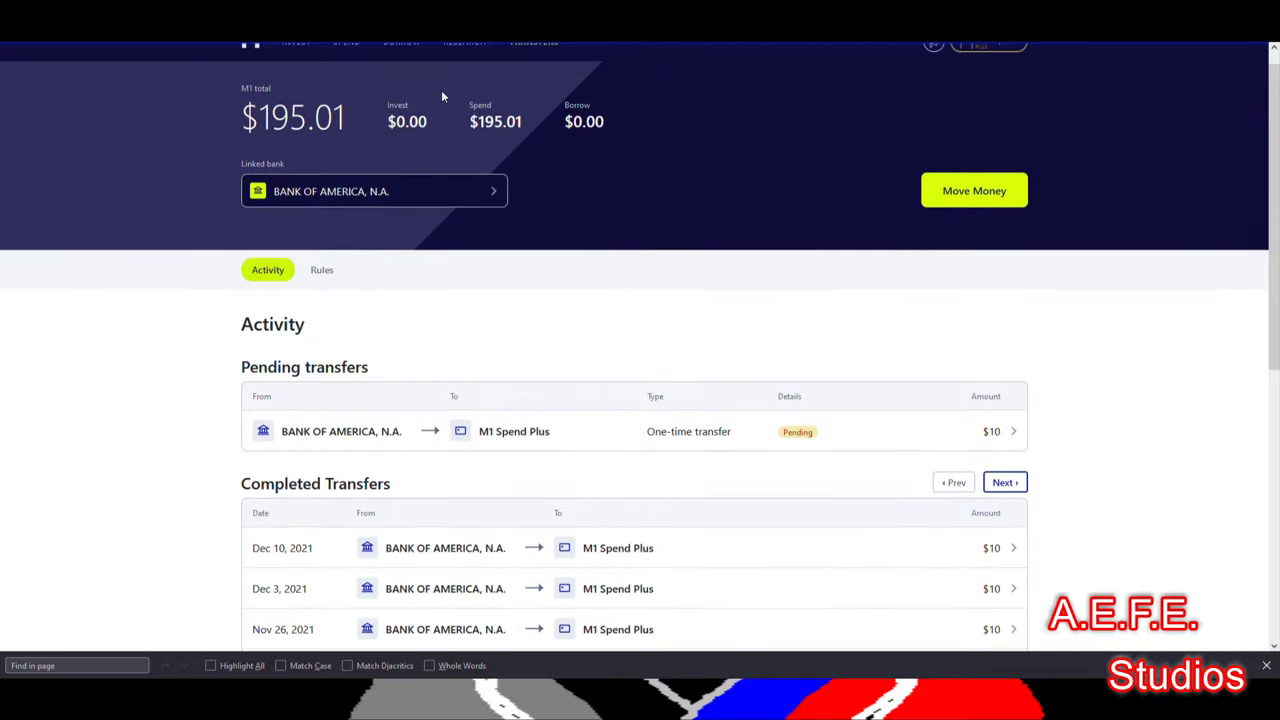
scroll(449, 306, "up", 1)
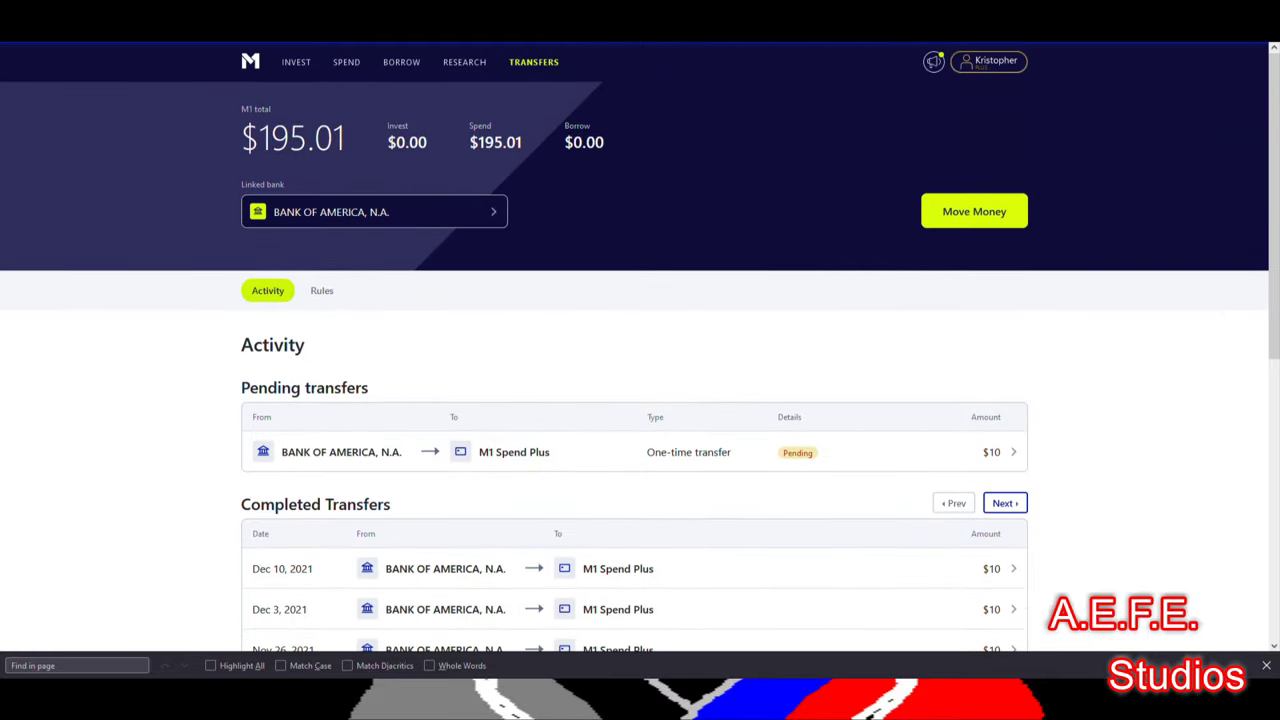
Inspect the details of the weekly M1 Spend Plus and monthly individual account schedules in the transfer rules, closing each without editing.
left_click(333, 299)
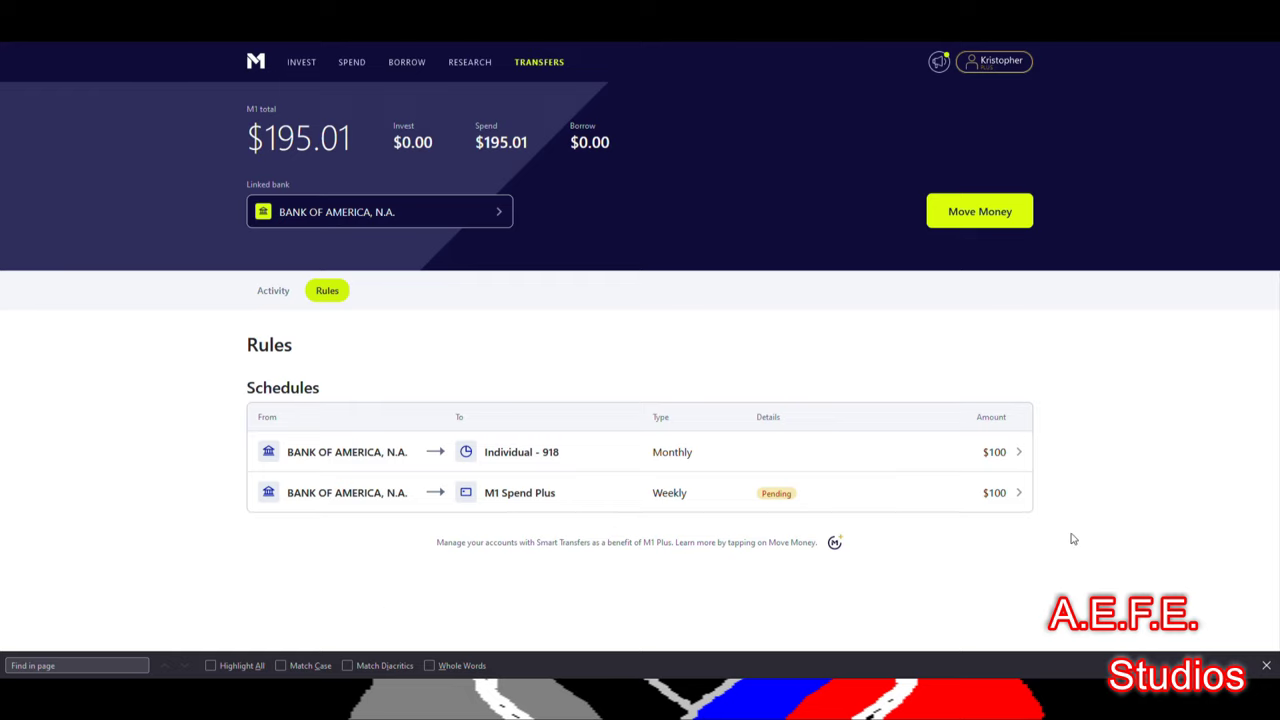
left_click(976, 497)
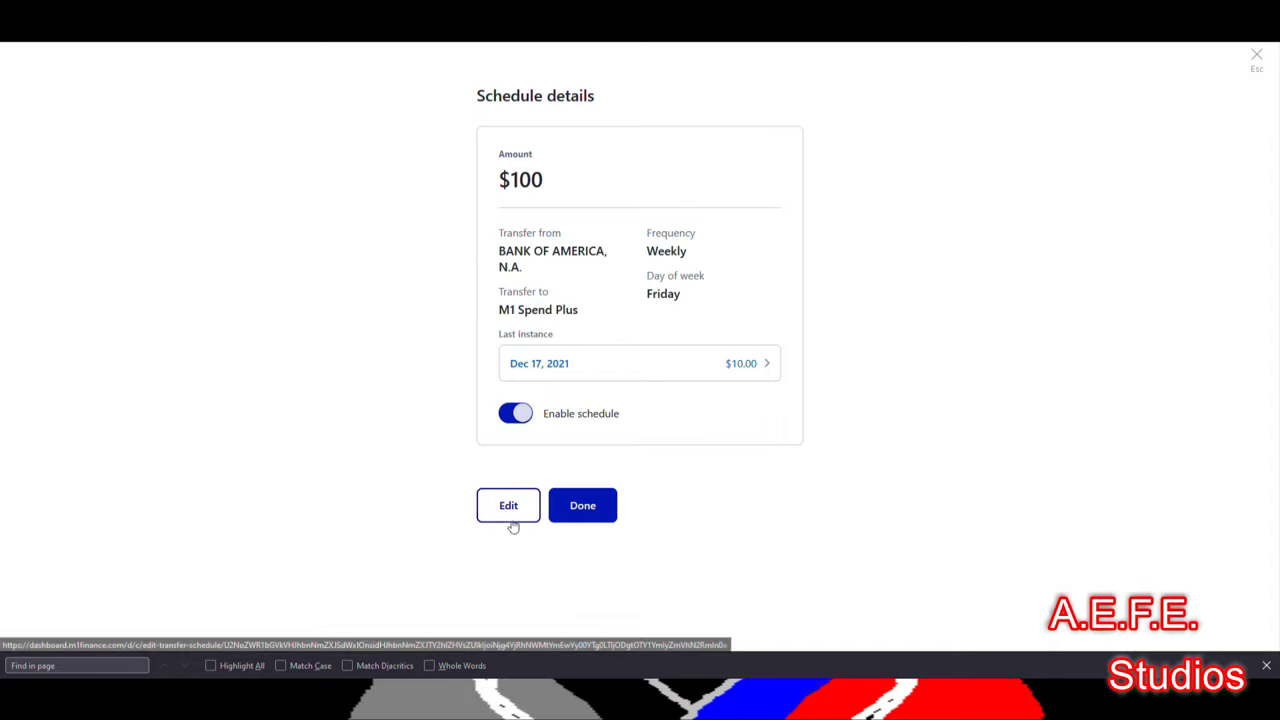
left_click(1259, 57)
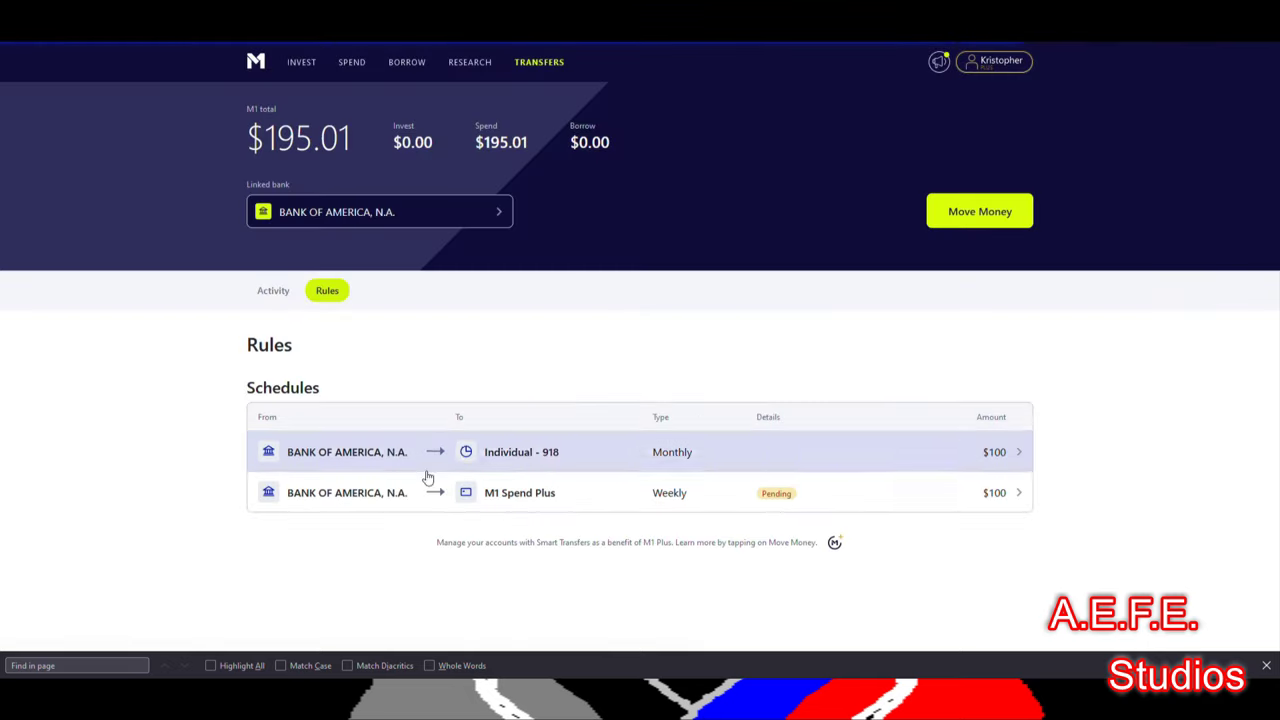
left_click(592, 454)
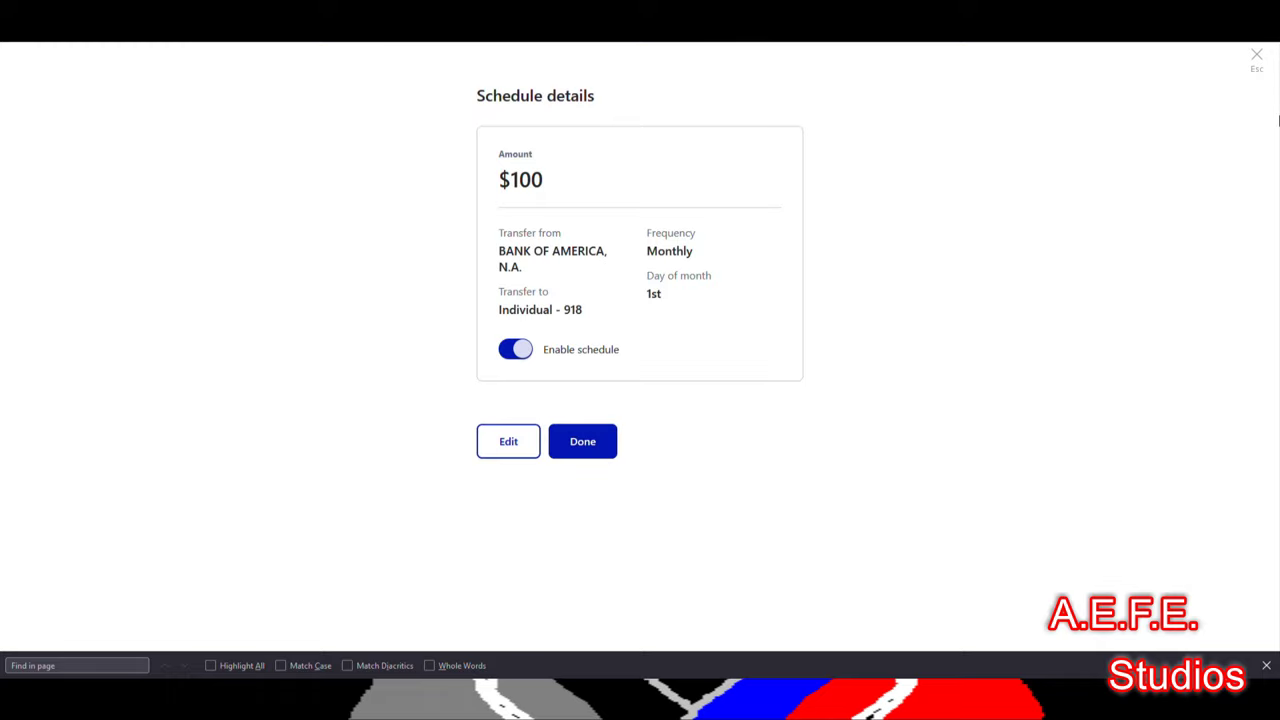
left_click(1259, 57)
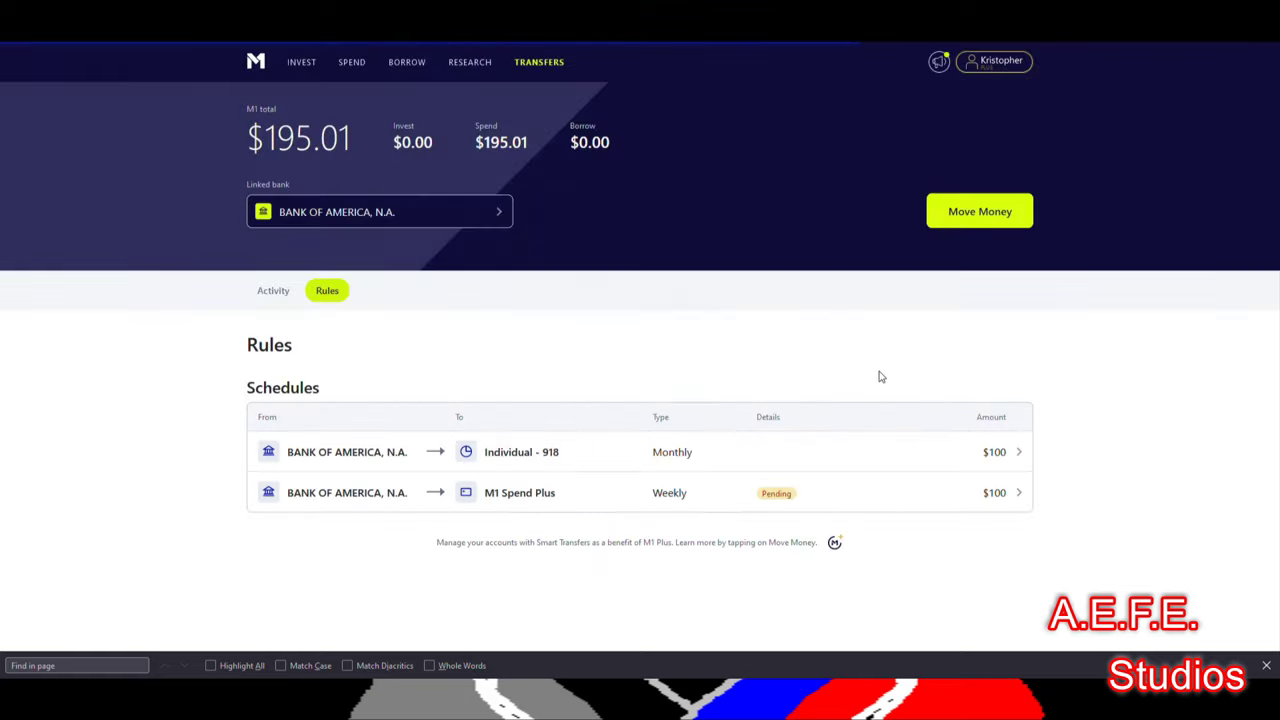